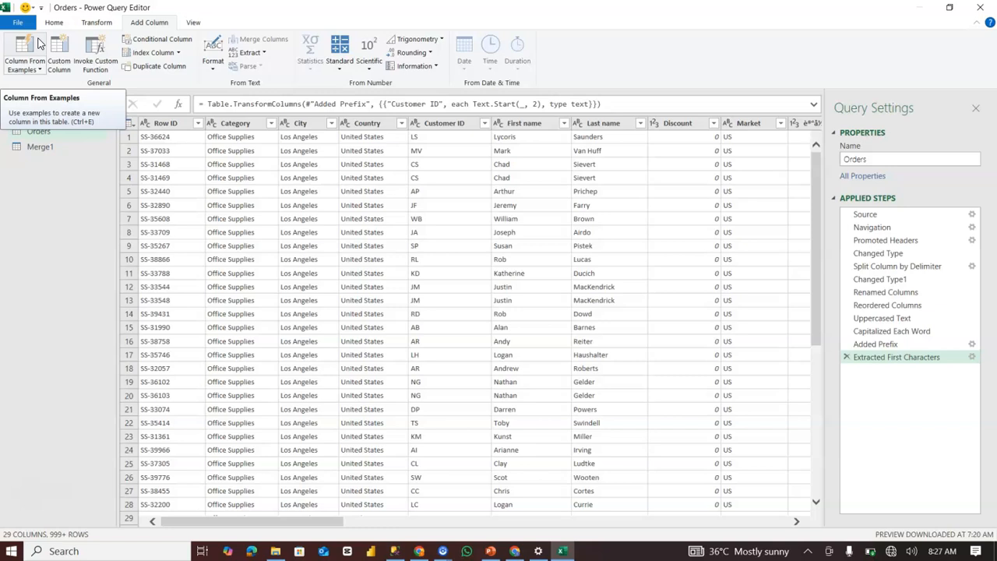
Add a column from examples to the Orders query, using the suggested Month Name from Order Date.
{"action": "left_click", "coordinate": [25, 53]}
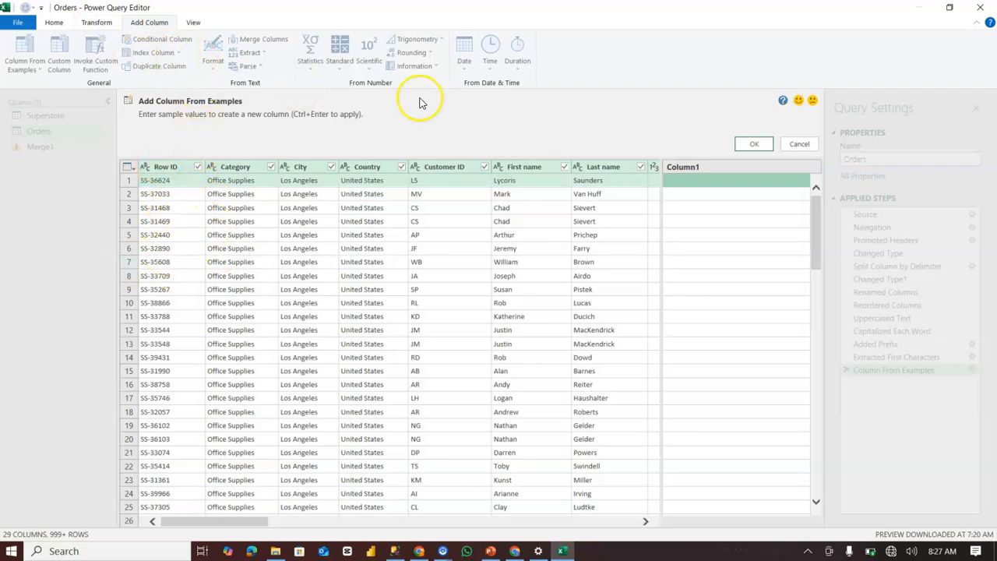
{"action": "left_click", "coordinate": [762, 147]}
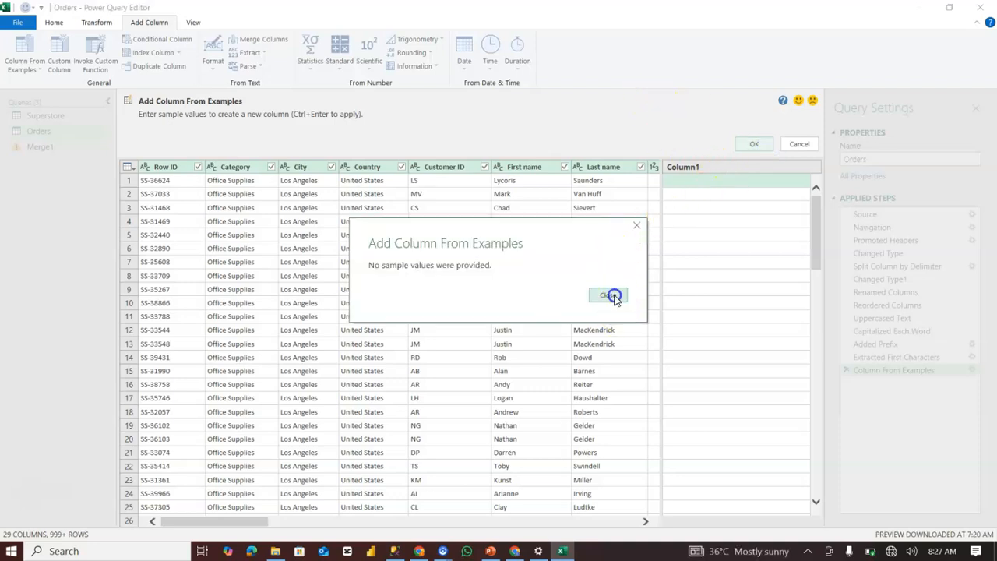
{"action": "left_click", "coordinate": [613, 295]}
{"action": "left_click", "coordinate": [702, 182]}
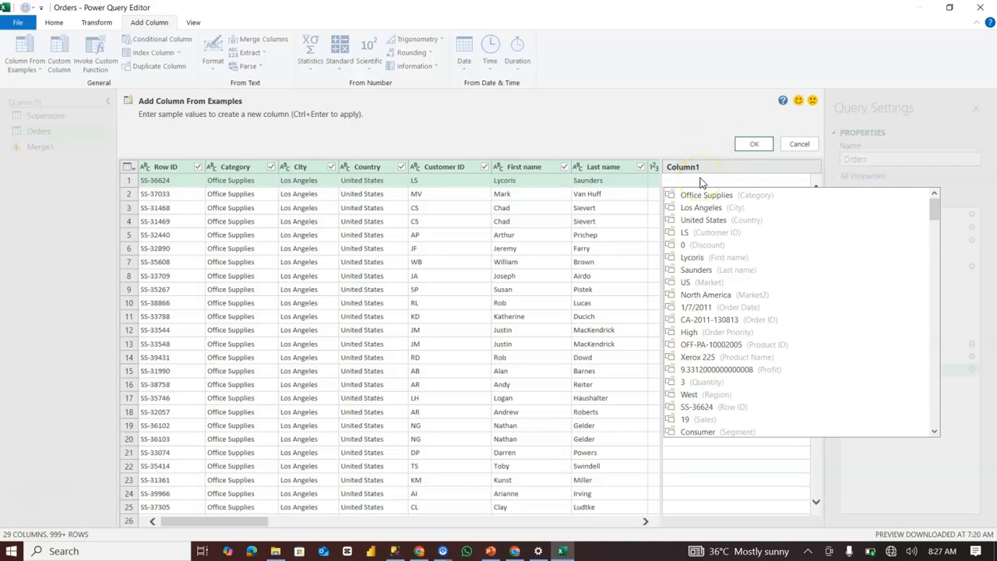
{"action": "type", "text": "month"}
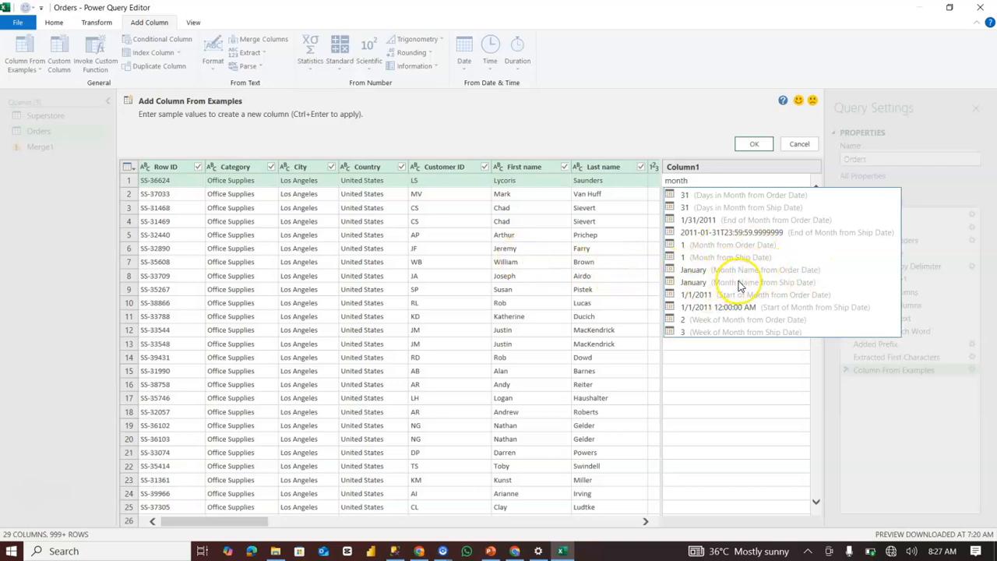
{"action": "left_click", "coordinate": [797, 271]}
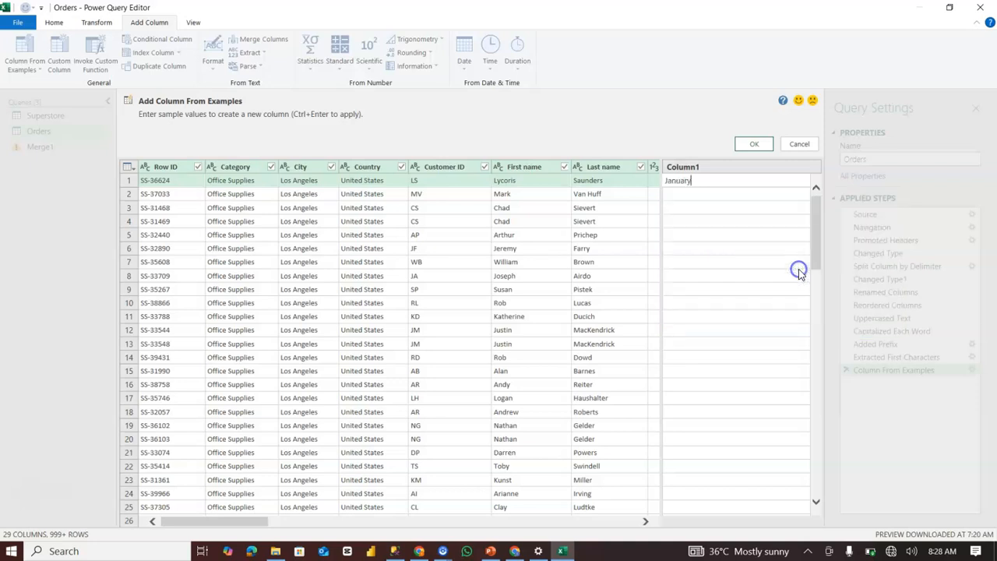
{"action": "left_click", "coordinate": [760, 144]}
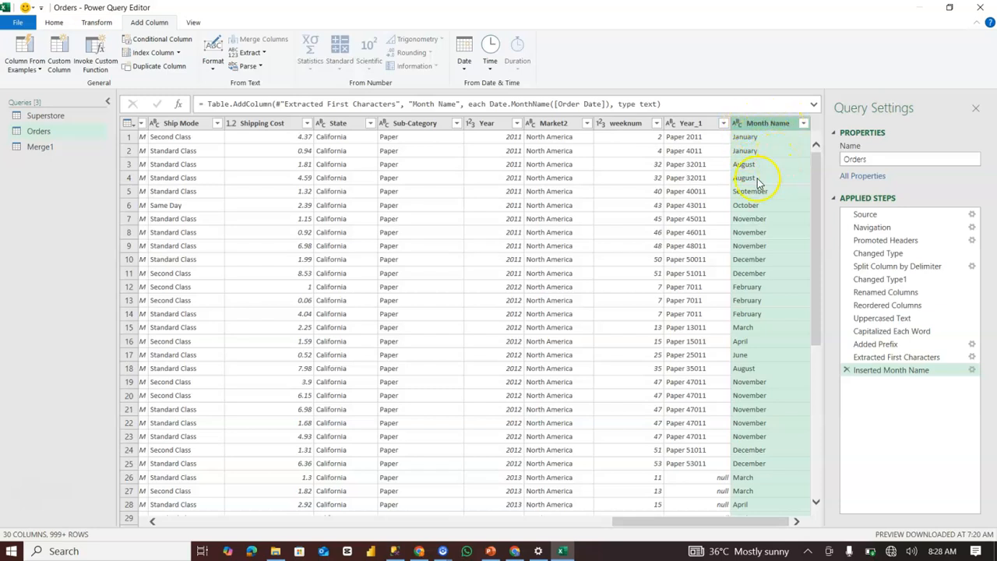
{"action": "scroll", "coordinate": [772, 362], "scroll_direction": "down", "scroll_amount": 5}
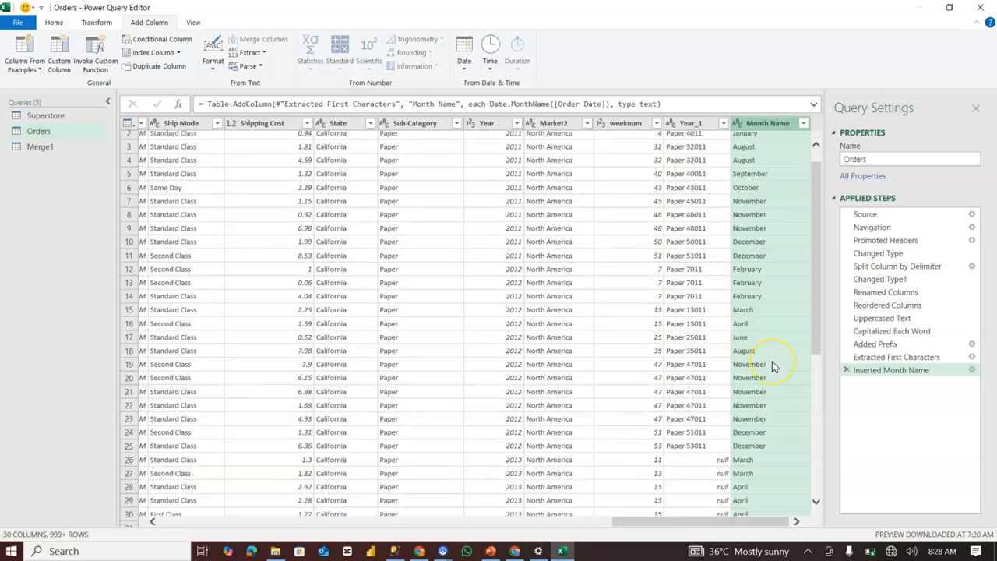
{"action": "scroll", "coordinate": [772, 362], "scroll_direction": "up", "scroll_amount": 5}
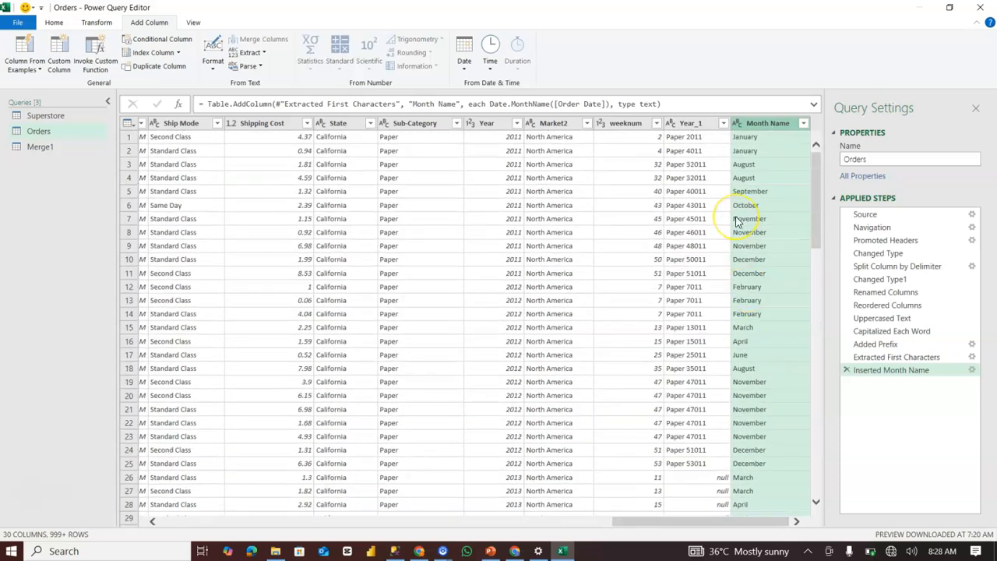
Examine the suggested sample values for another column from examples, including date, number and text-length options, and cancel without adding it.
{"action": "left_click", "coordinate": [27, 56]}
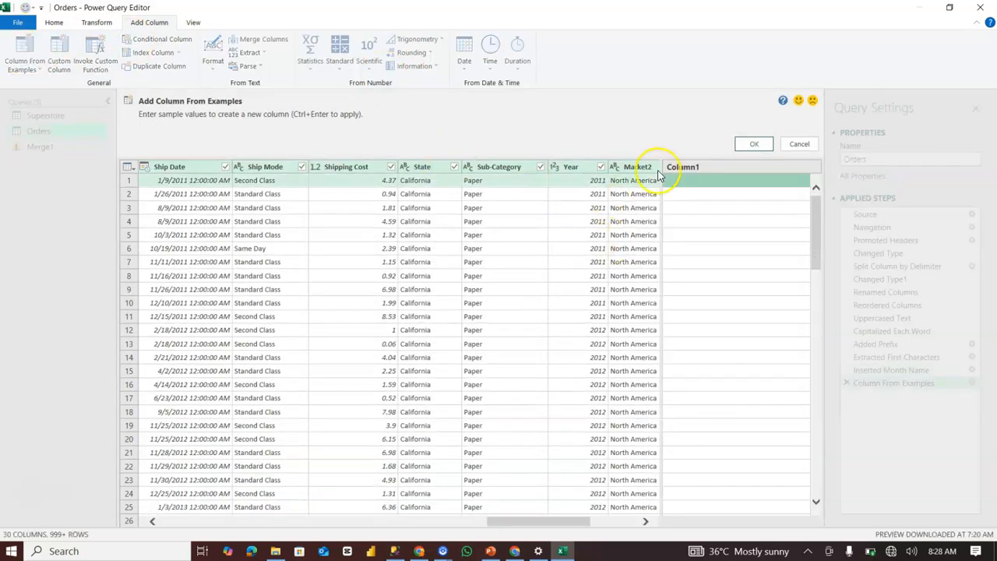
{"action": "left_click", "coordinate": [673, 180]}
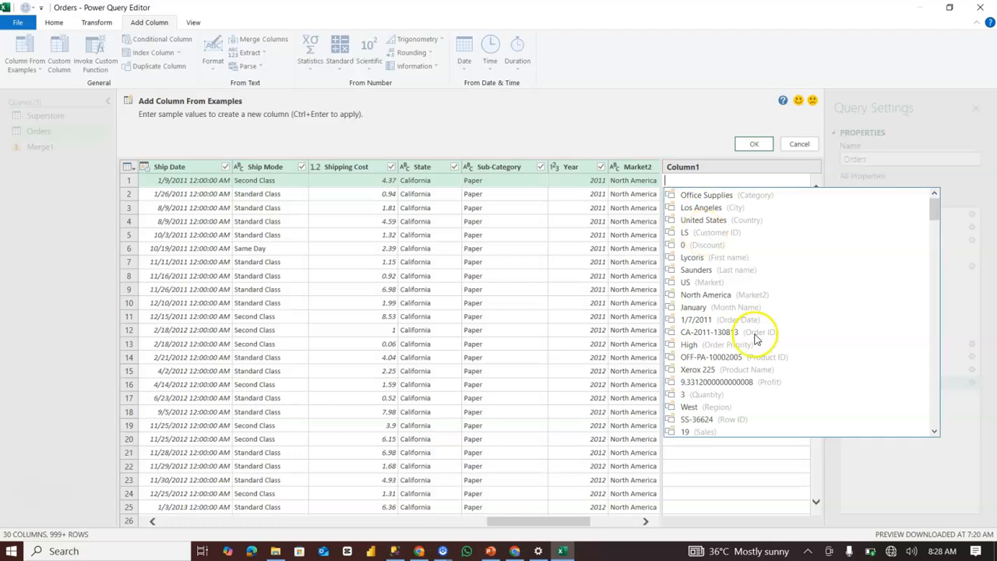
{"action": "scroll", "coordinate": [725, 393], "scroll_direction": "down", "scroll_amount": 10}
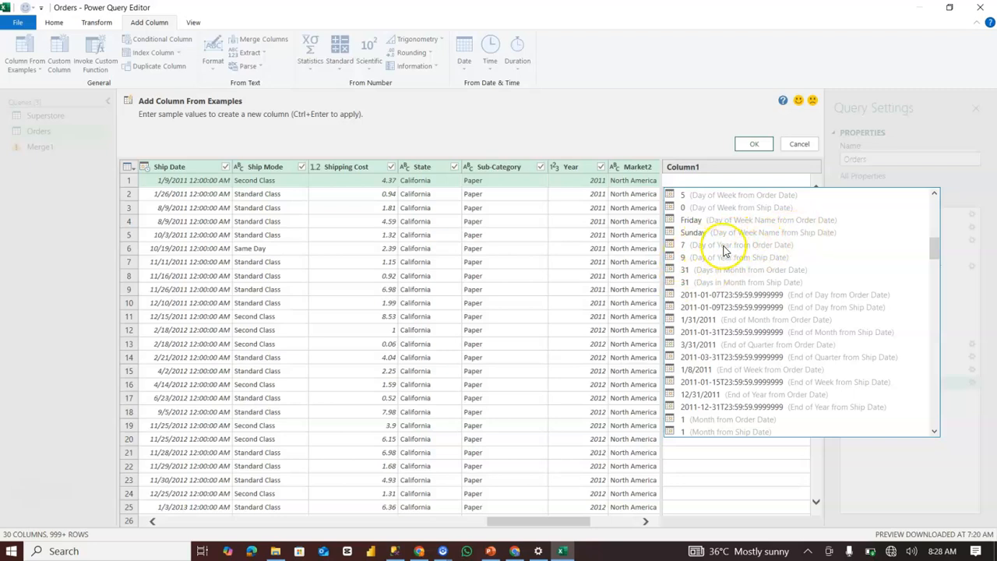
{"action": "scroll", "coordinate": [752, 251], "scroll_direction": "down", "scroll_amount": 10}
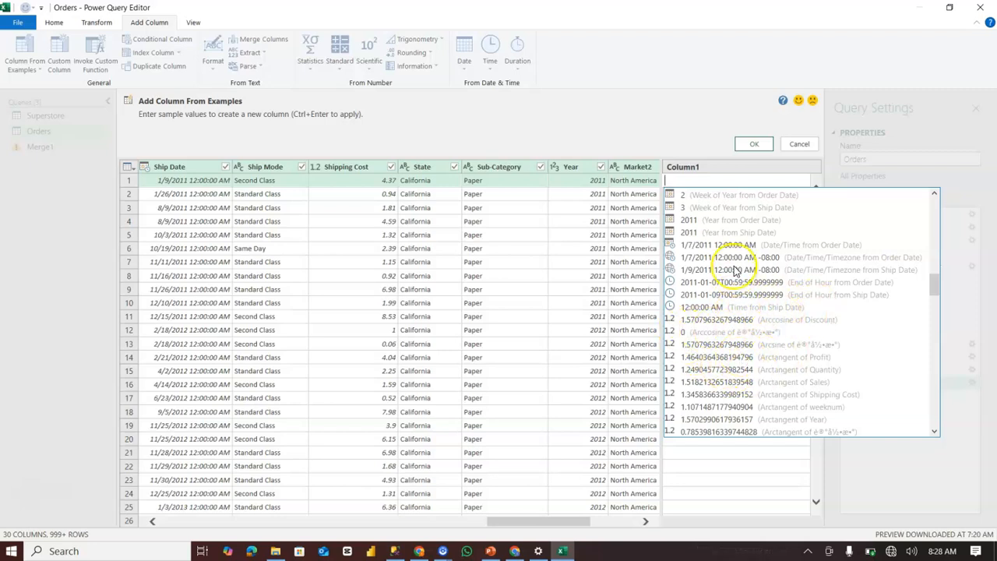
{"action": "scroll", "coordinate": [774, 241], "scroll_direction": "down", "scroll_amount": 1}
{"action": "scroll", "coordinate": [774, 241], "scroll_direction": "down", "scroll_amount": 15}
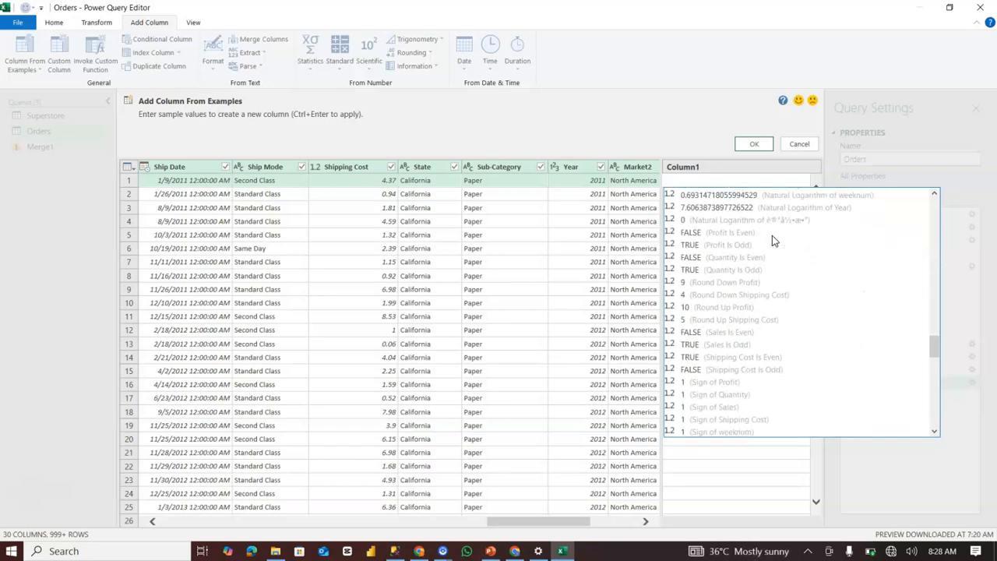
{"action": "scroll", "coordinate": [772, 235], "scroll_direction": "down", "scroll_amount": 15}
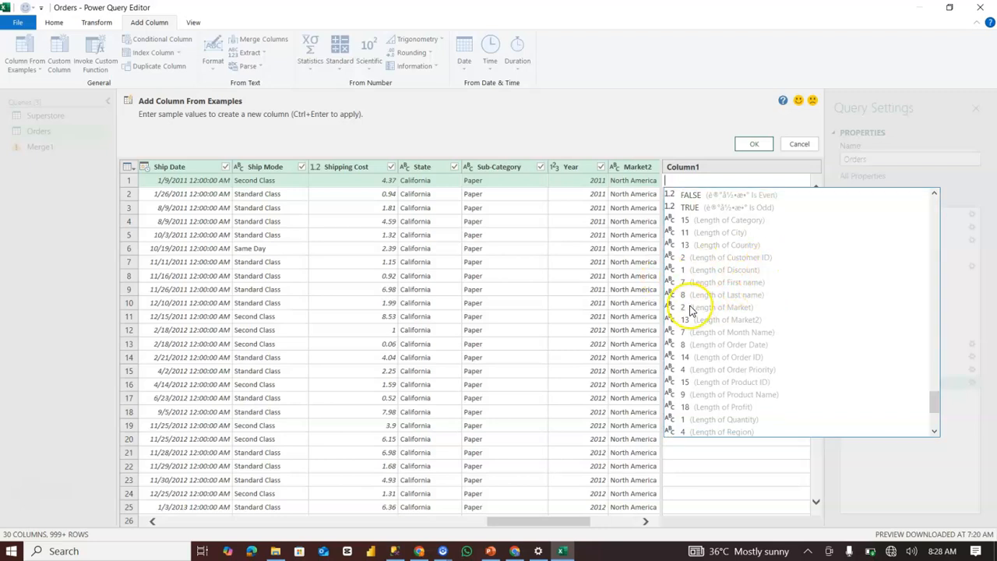
{"action": "scroll", "coordinate": [750, 346], "scroll_direction": "down", "scroll_amount": 4}
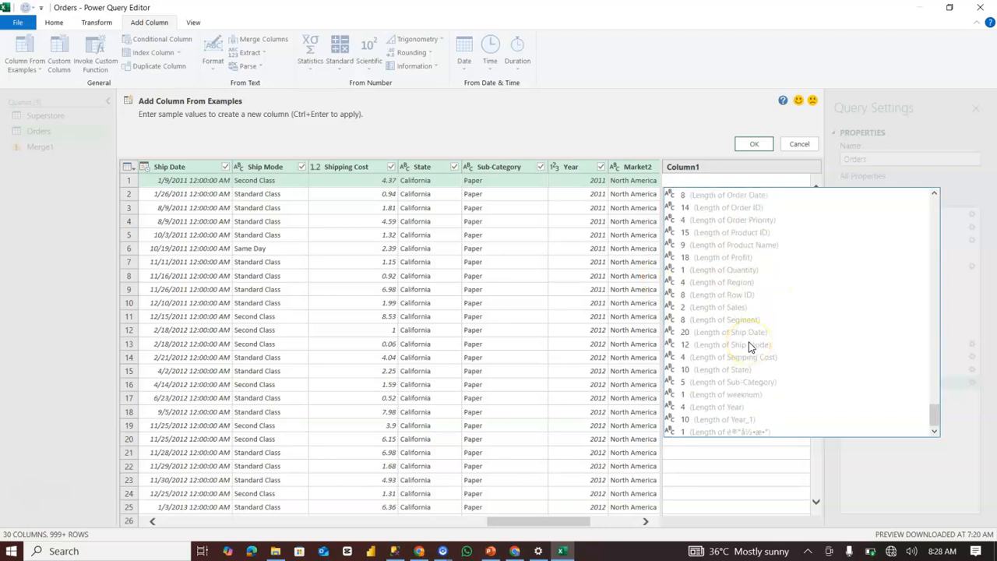
{"action": "scroll", "coordinate": [750, 346], "scroll_direction": "up", "scroll_amount": 20}
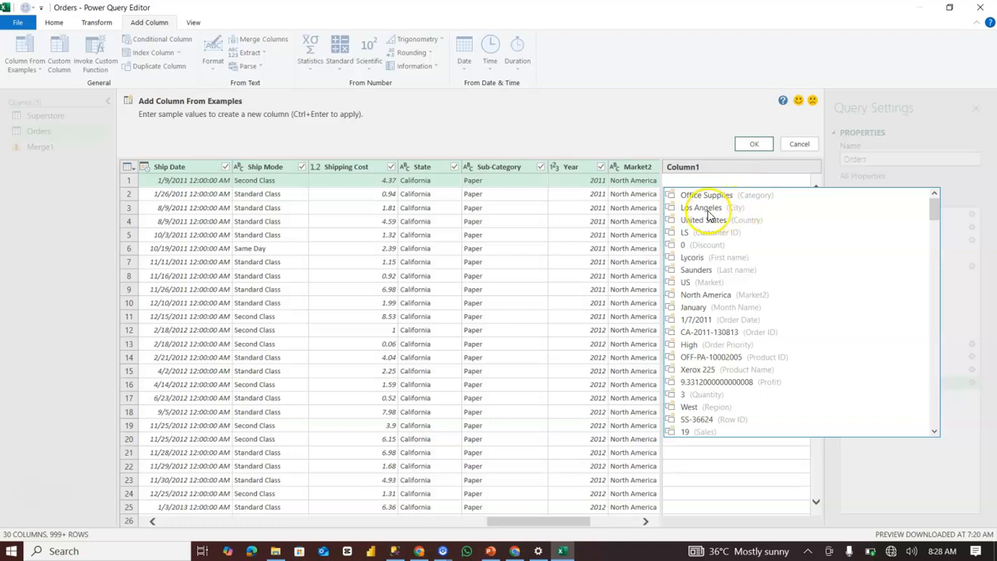
{"action": "scroll", "coordinate": [731, 297], "scroll_direction": "down", "scroll_amount": 10}
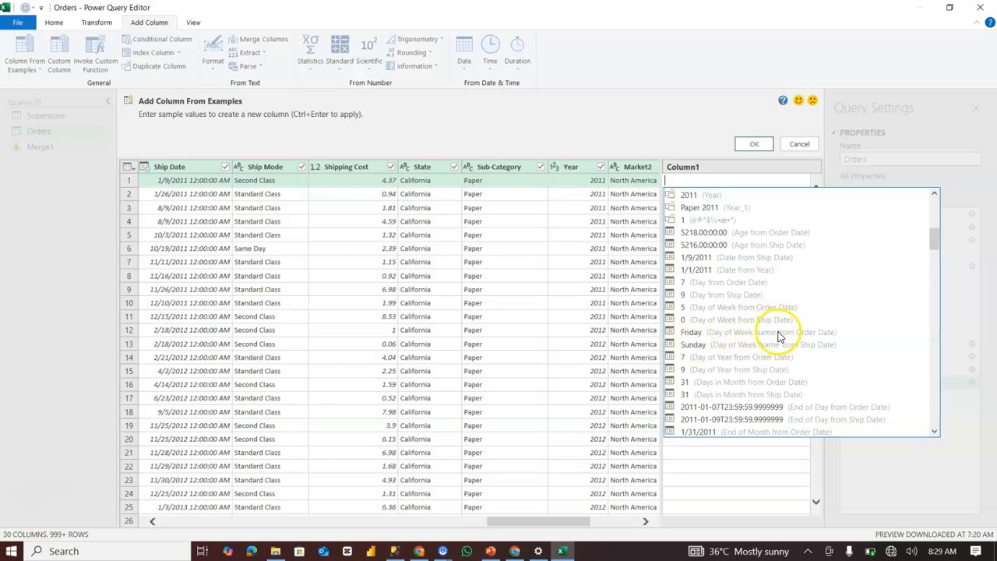
{"action": "left_click", "coordinate": [796, 144]}
{"action": "left_click", "coordinate": [797, 142]}
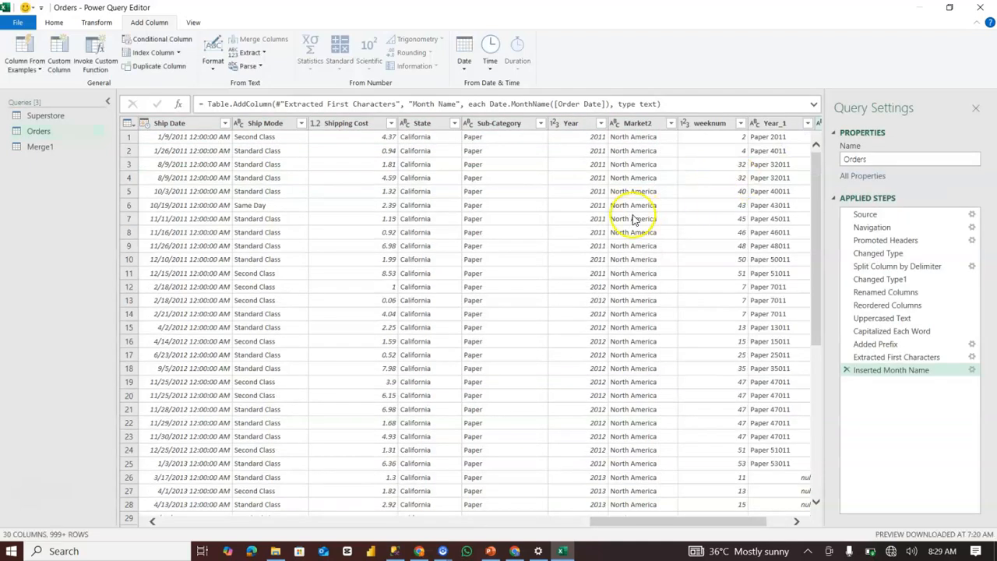
Start a custom column in the Orders query and name it "Total sales".
{"action": "left_click", "coordinate": [57, 53]}
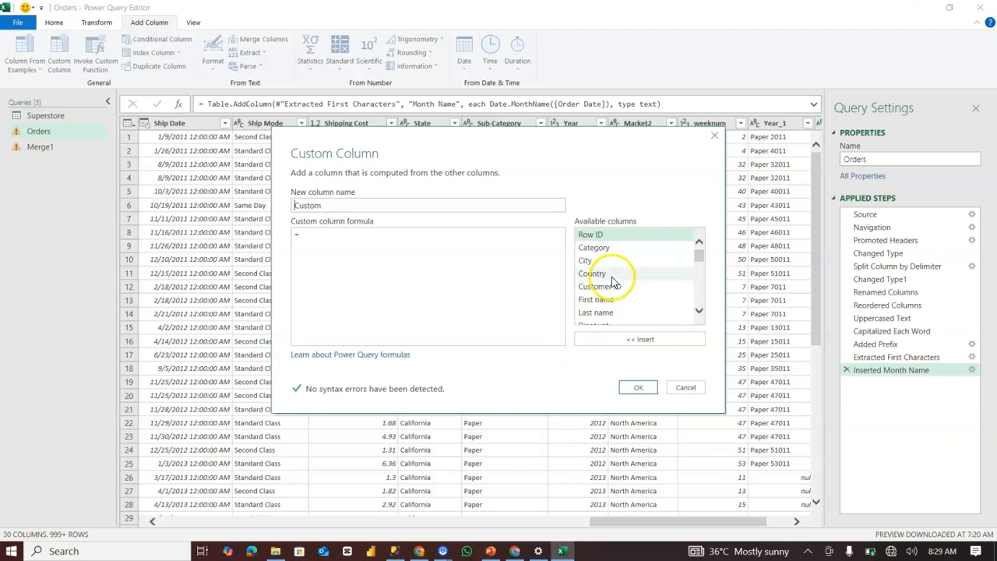
{"action": "scroll", "coordinate": [613, 276], "scroll_direction": "down", "scroll_amount": 8}
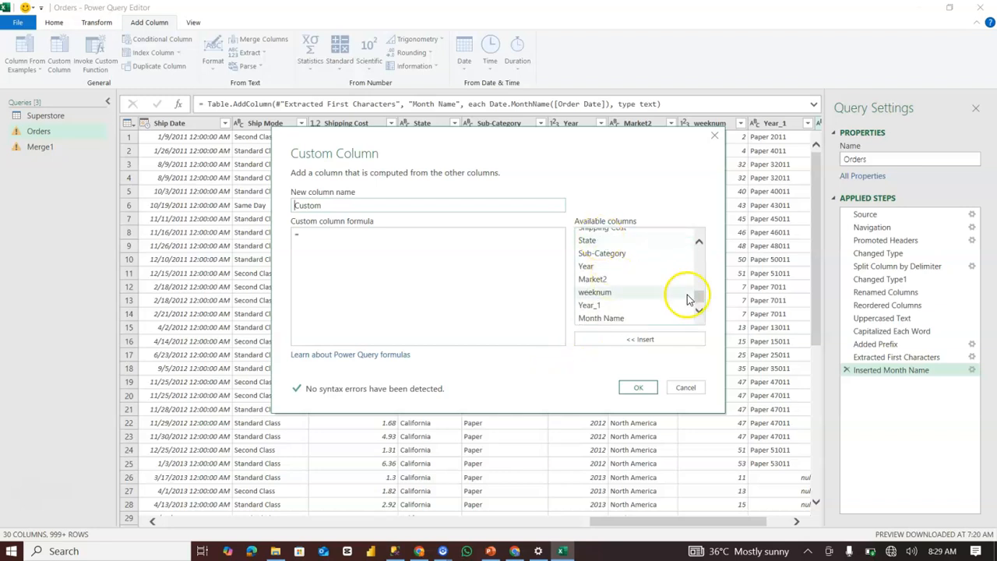
{"action": "left_click", "coordinate": [700, 245]}
{"action": "left_click", "coordinate": [699, 246]}
{"action": "left_click", "coordinate": [699, 246]}
{"action": "left_click", "coordinate": [699, 245]}
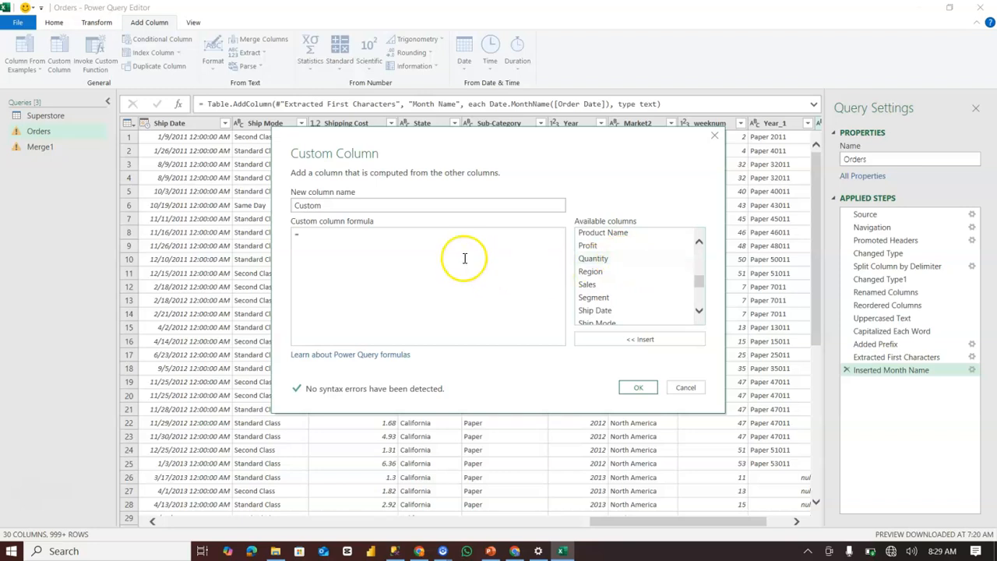
{"action": "left_click", "coordinate": [369, 237]}
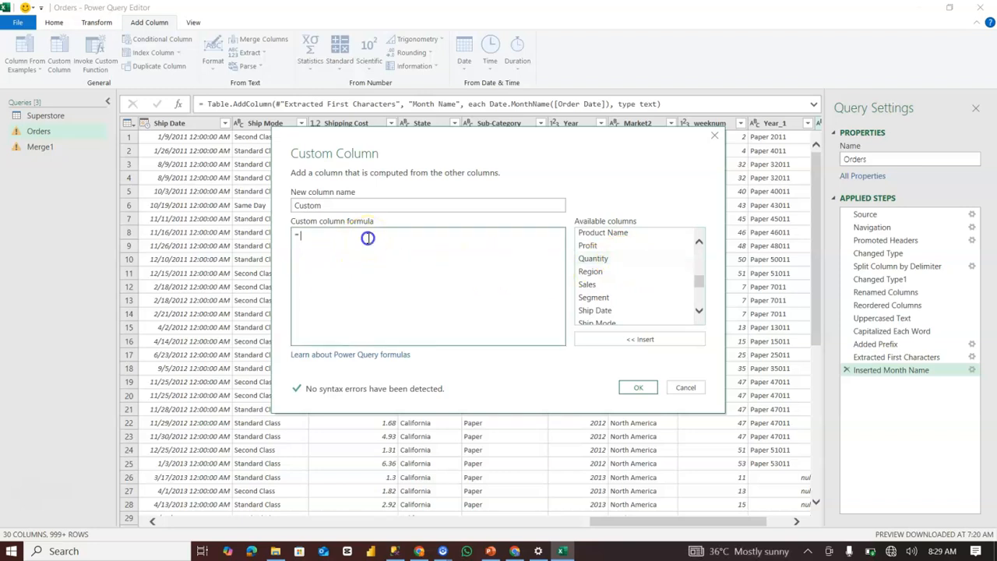
{"action": "left_click_drag", "start_coordinate": [342, 201], "coordinate": [269, 204]}
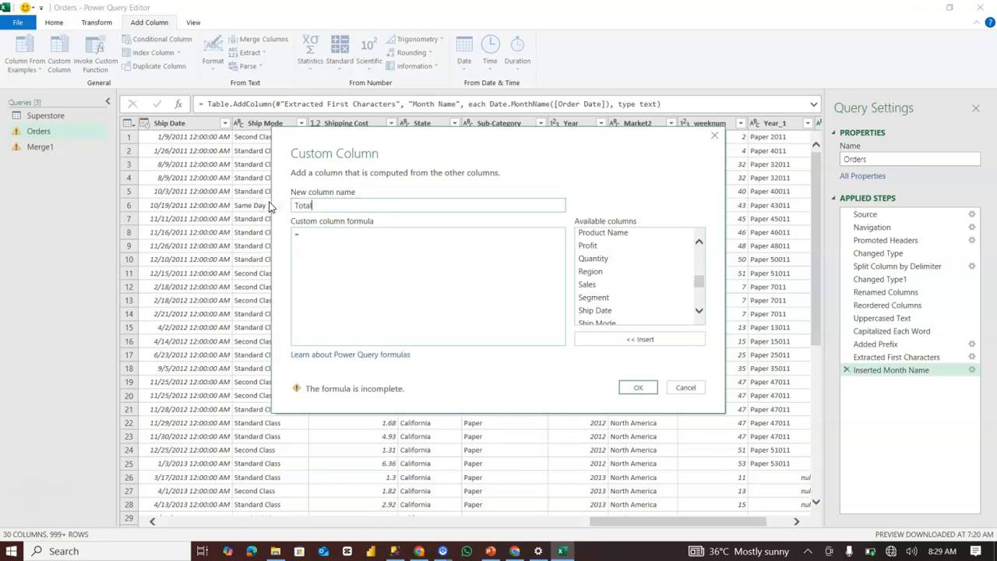
Enter the formula [Sales] * [Quantity] for the custom column and create it.
{"action": "left_click", "coordinate": [331, 236]}
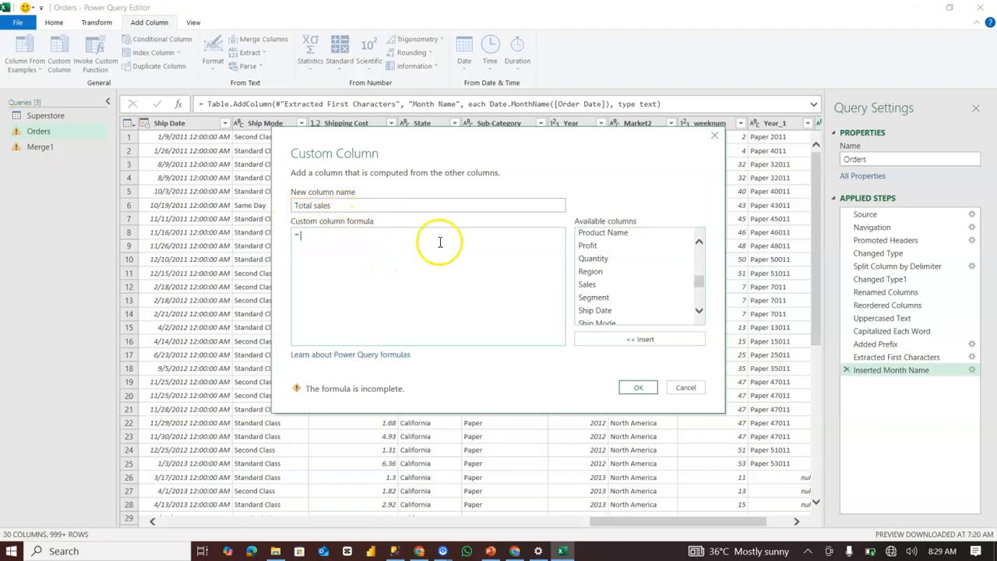
{"action": "left_click", "coordinate": [597, 286]}
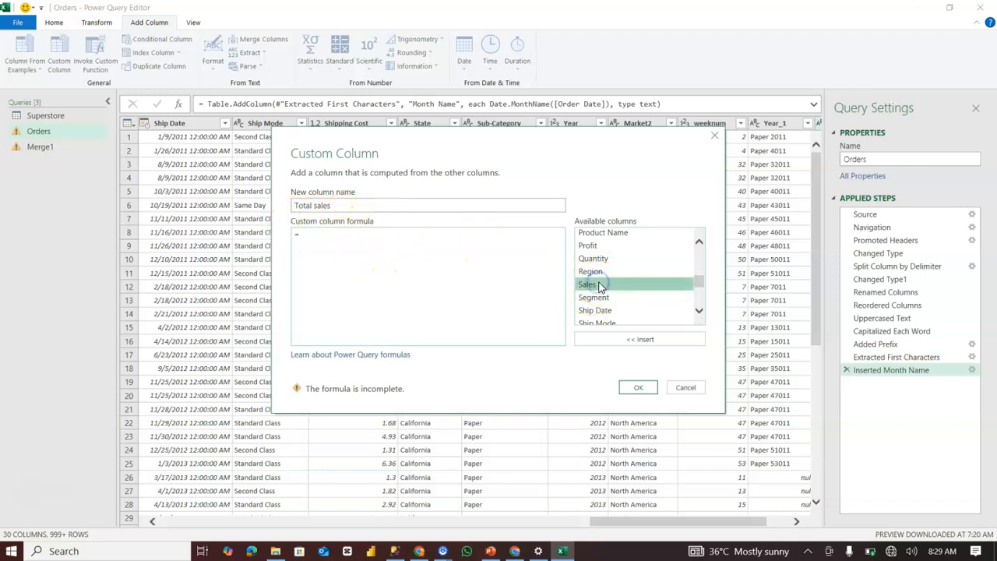
{"action": "left_click", "coordinate": [623, 338]}
{"action": "type", "text": "*"}
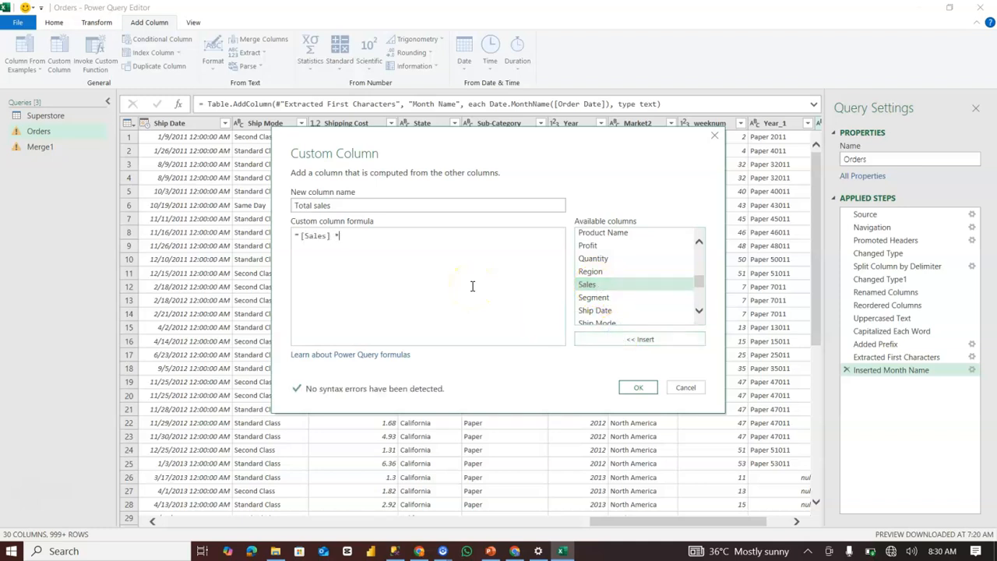
{"action": "left_click", "coordinate": [596, 258]}
{"action": "left_click", "coordinate": [631, 338]}
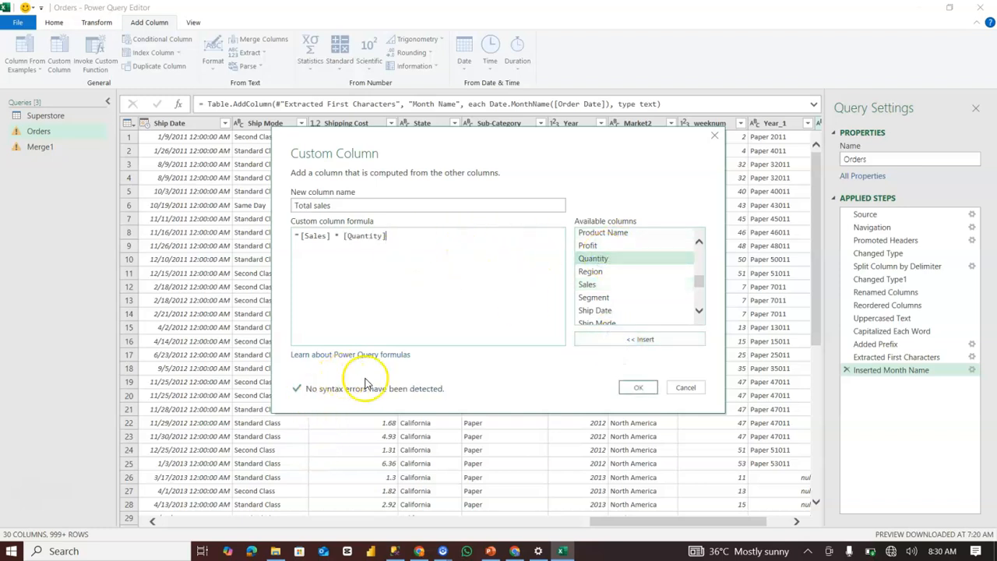
{"action": "left_click", "coordinate": [637, 385]}
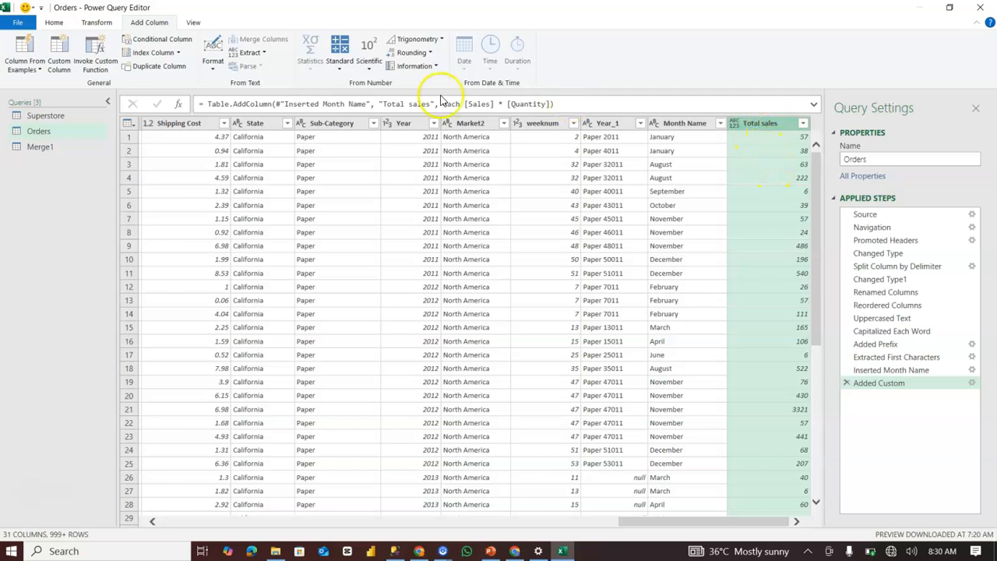
Start another custom column and name it "Total Profit".
{"action": "left_click", "coordinate": [63, 48]}
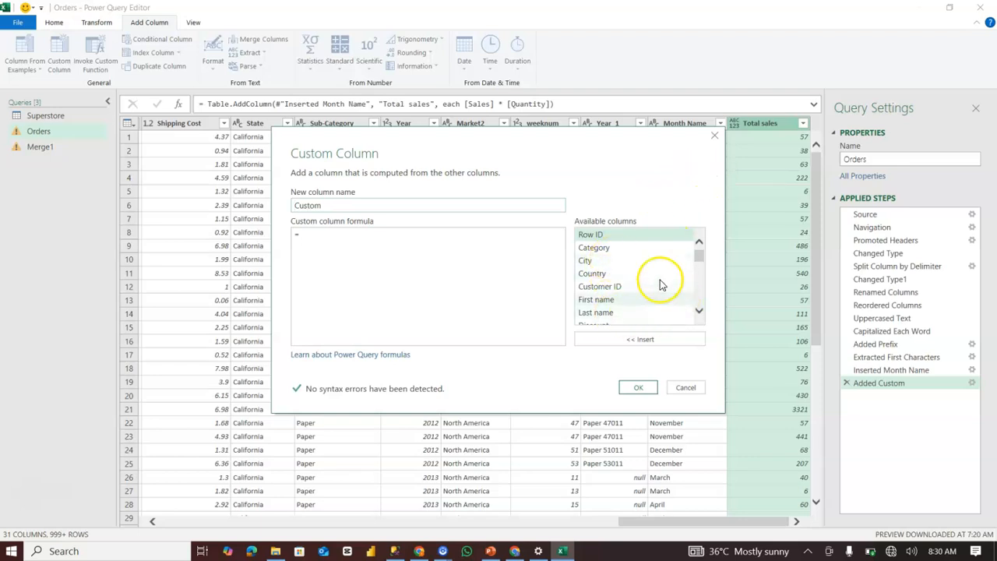
{"action": "left_click_drag", "start_coordinate": [389, 205], "coordinate": [272, 204]}
{"action": "type", "text": "T"}
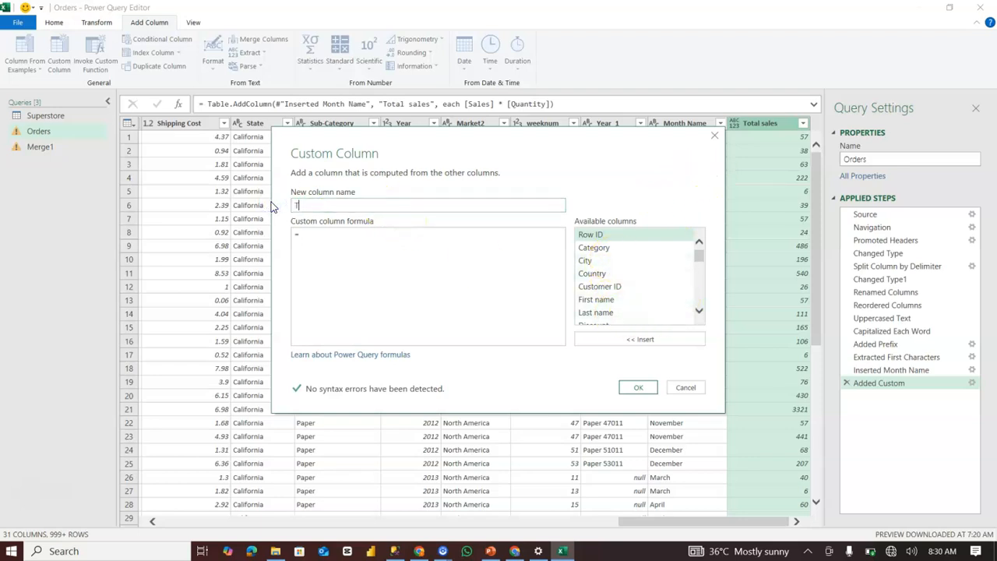
{"action": "type", "text": "otal Pro"}
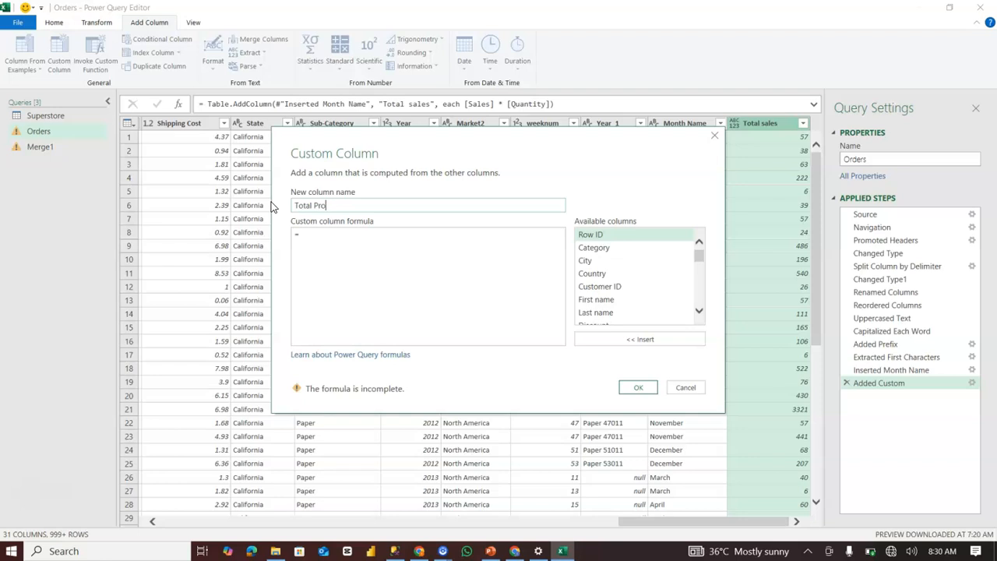
{"action": "left_click", "coordinate": [345, 240]}
{"action": "type", "text": "profit"}
{"action": "key", "text": "BackSpace"}
{"action": "key", "text": "BackSpace"}
{"action": "key", "text": "BackSpace"}
{"action": "key", "text": "BackSpace"}
{"action": "key", "text": "BackSpace"}
{"action": "key", "text": "BackSpace"}
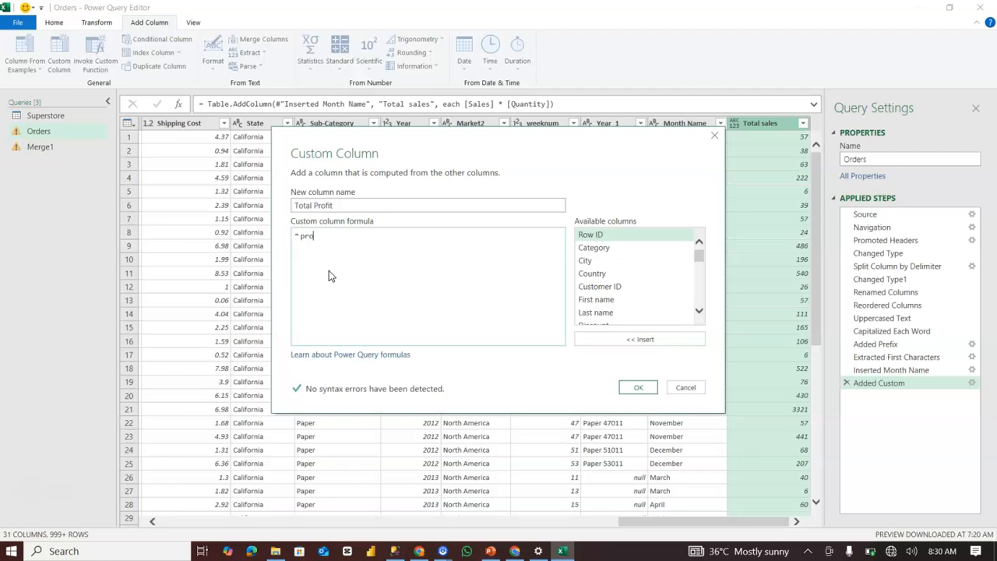
{"action": "type", "text": "["}
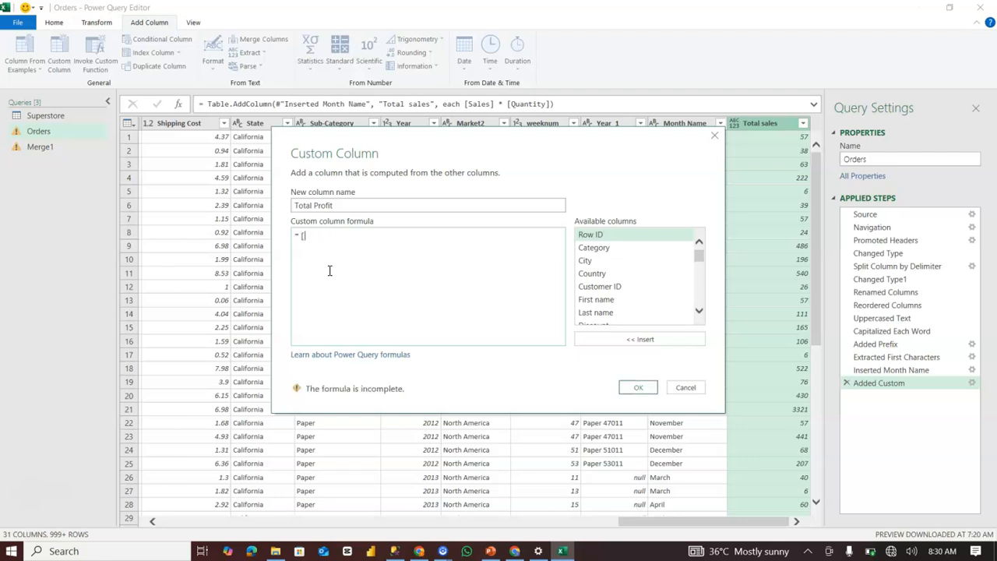
{"action": "type", "text": "pr"}
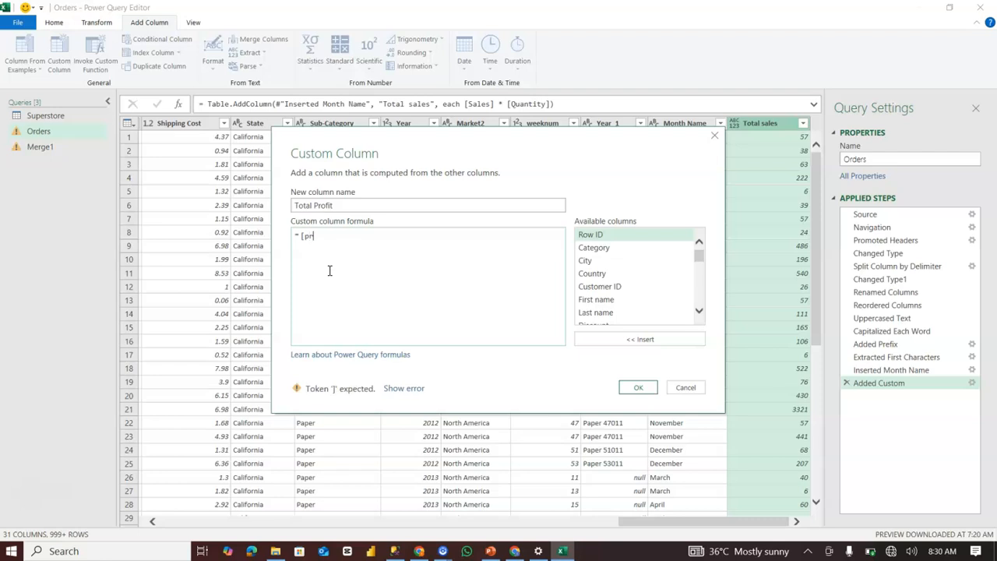
{"action": "key", "text": "BackSpace"}
{"action": "key", "text": "BackSpace"}
{"action": "key", "text": "BackSpace"}
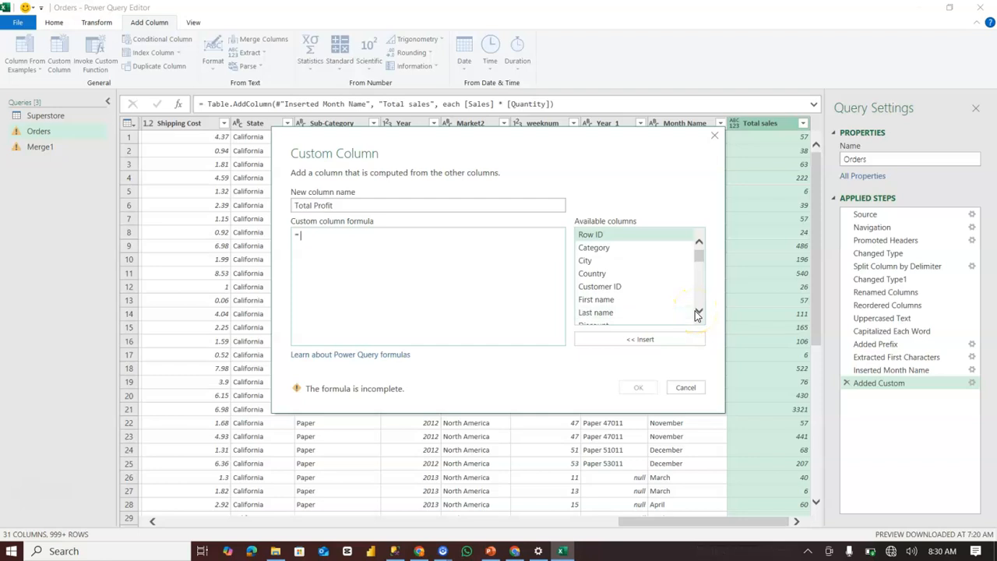
Enter the formula [Profit] * [Quantity] for the Total Profit custom column and create it.
{"action": "left_click_drag", "start_coordinate": [694, 311], "coordinate": [695, 311]}
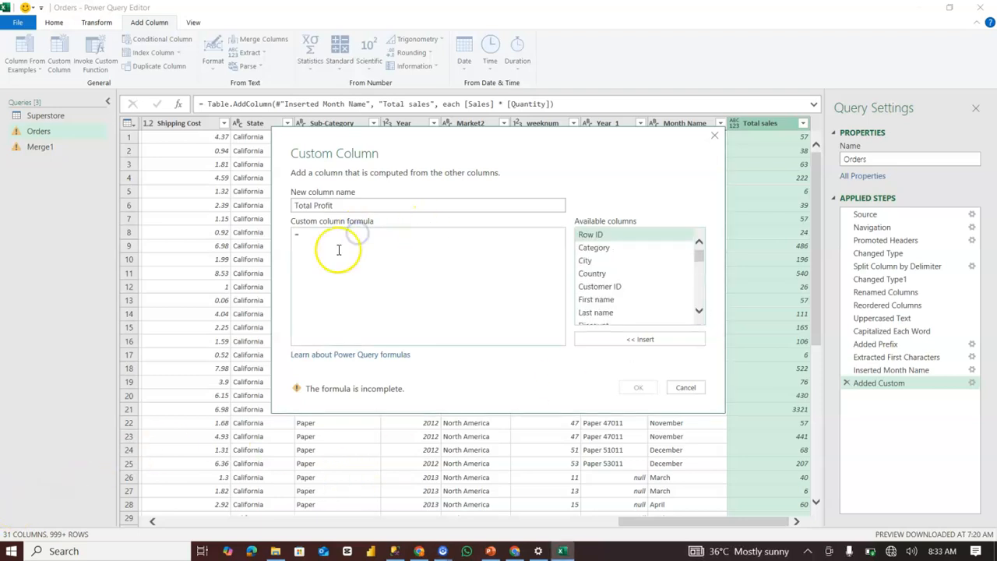
{"action": "key", "text": "BackSpace"}
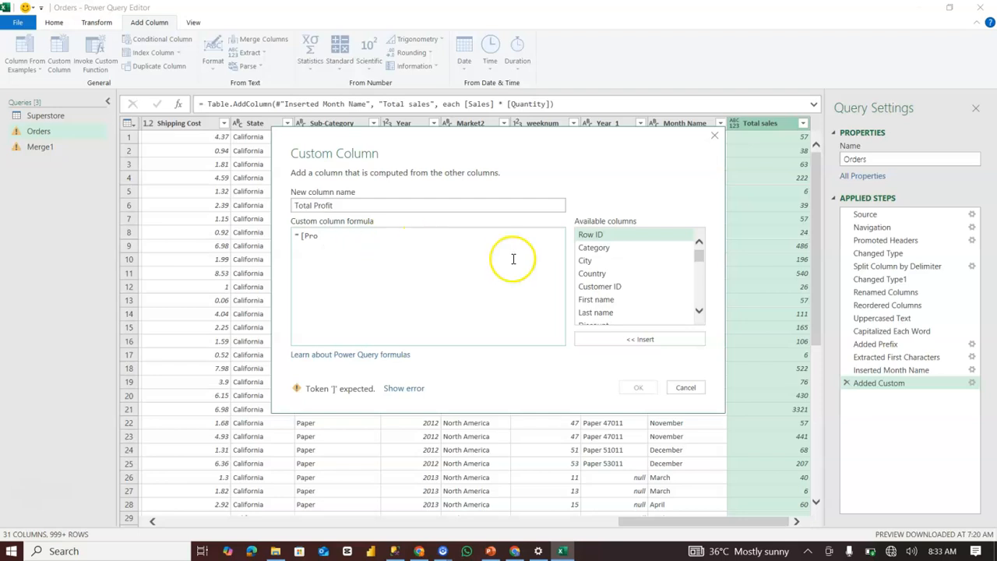
{"action": "mouse_move", "coordinate": [696, 263]}
{"action": "left_mouse_down"}
{"action": "mouse_move", "coordinate": [699, 290]}
{"action": "mouse_move", "coordinate": [697, 279]}
{"action": "left_mouse_up"}
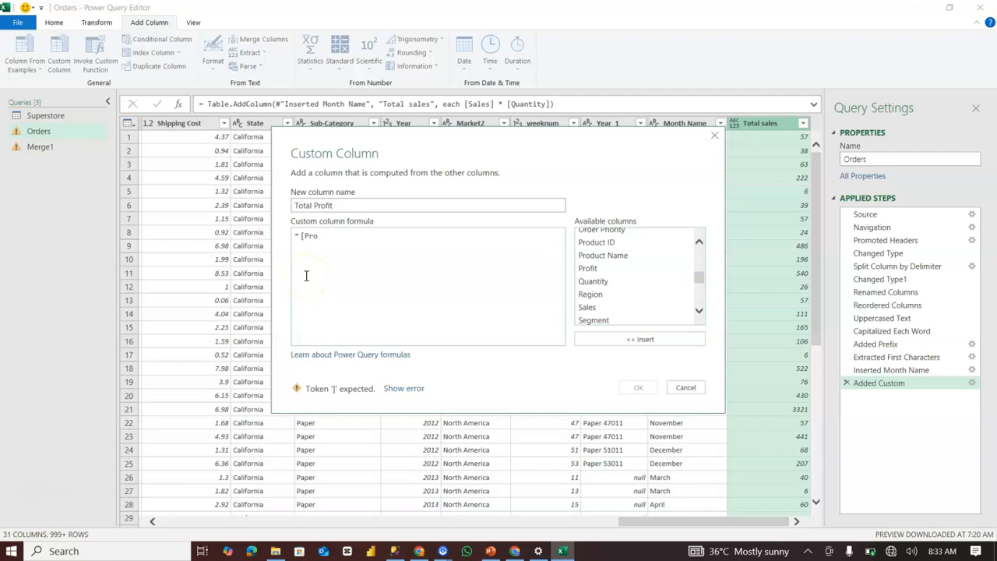
{"action": "left_click", "coordinate": [358, 241]}
{"action": "type", "text": "fit] "}
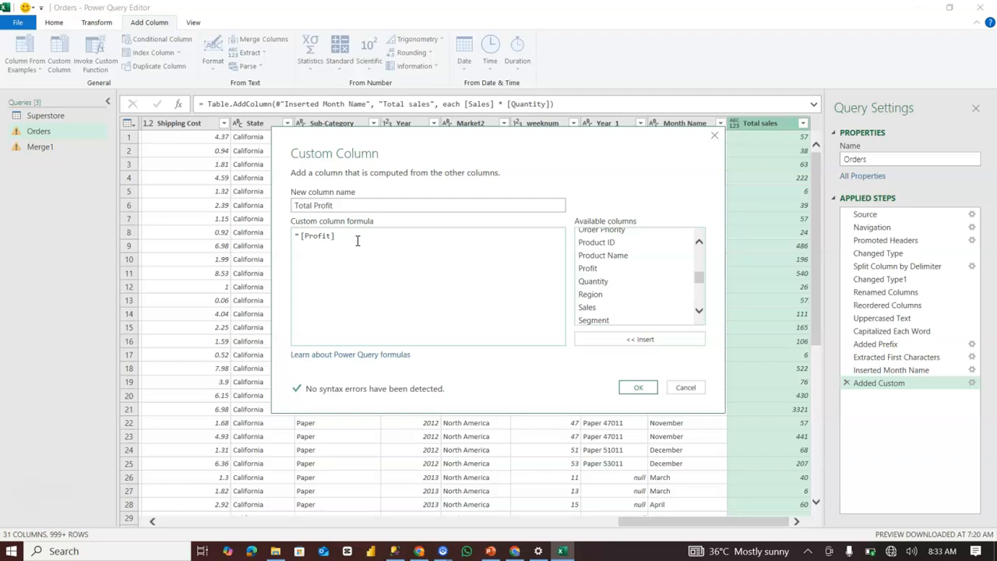
{"action": "type", "text": "* ["}
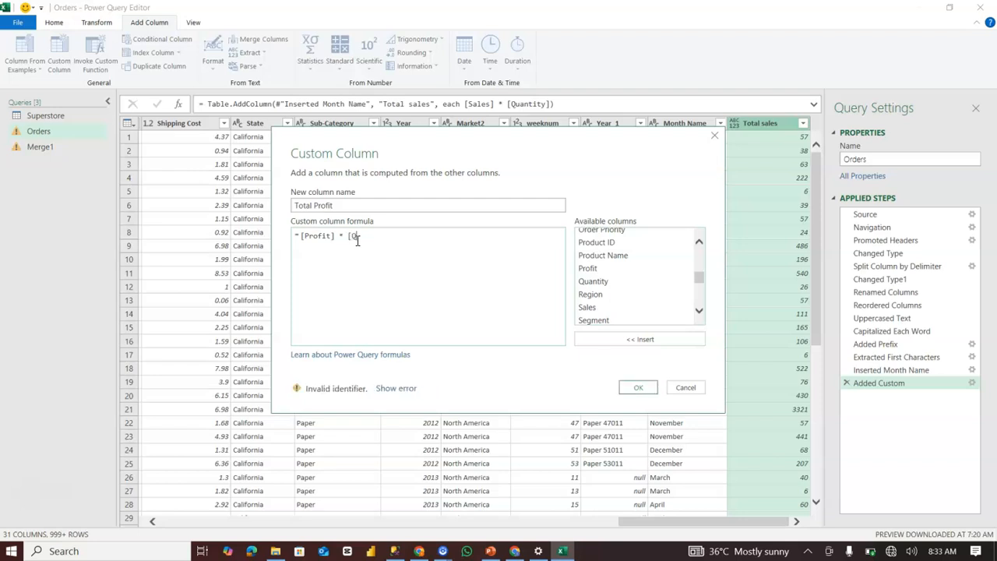
{"action": "type", "text": "Quantity"}
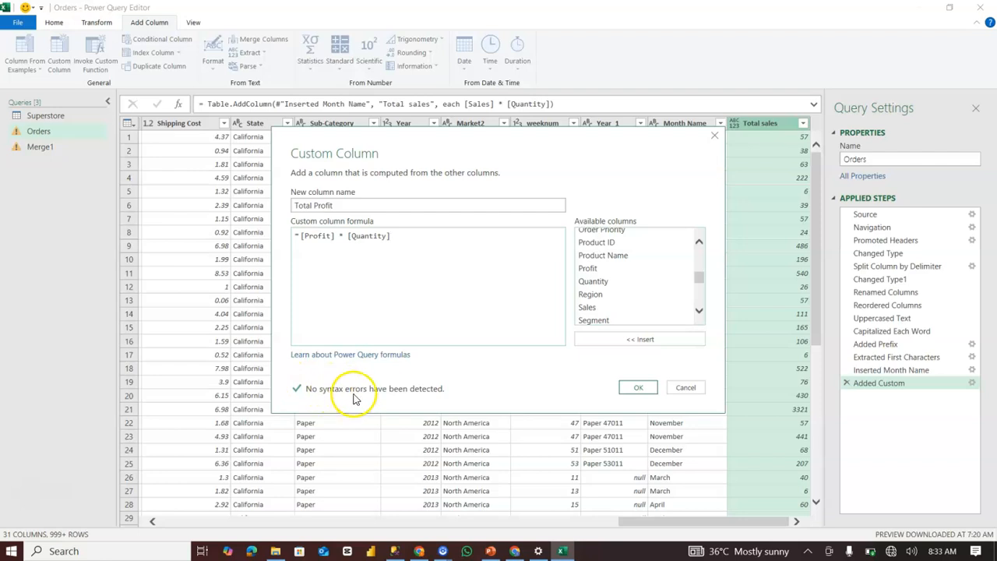
{"action": "left_click", "coordinate": [639, 388]}
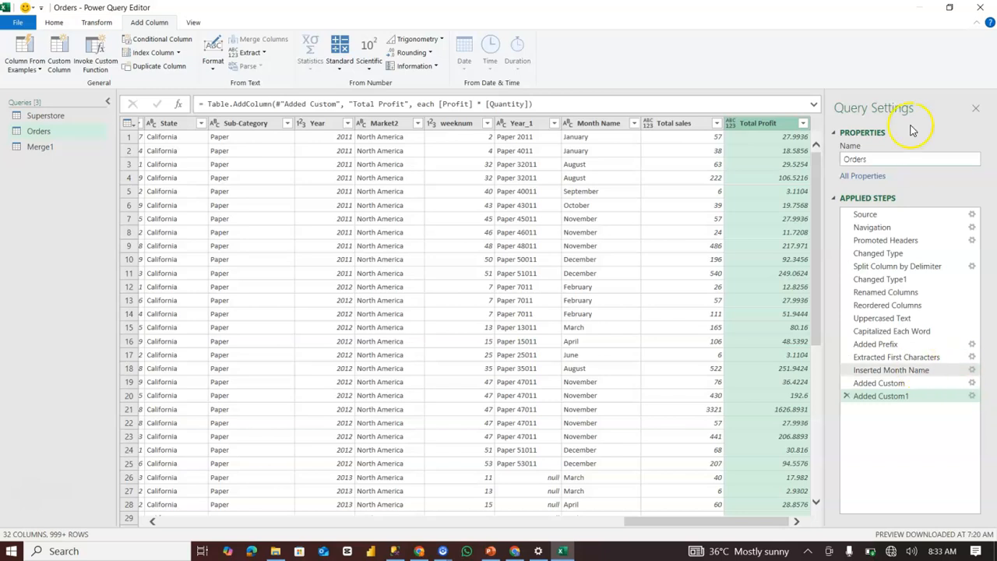
Review the settings of the Total Profit column step, and view the Invoke Custom Function options without adding a column.
{"action": "left_click", "coordinate": [972, 396]}
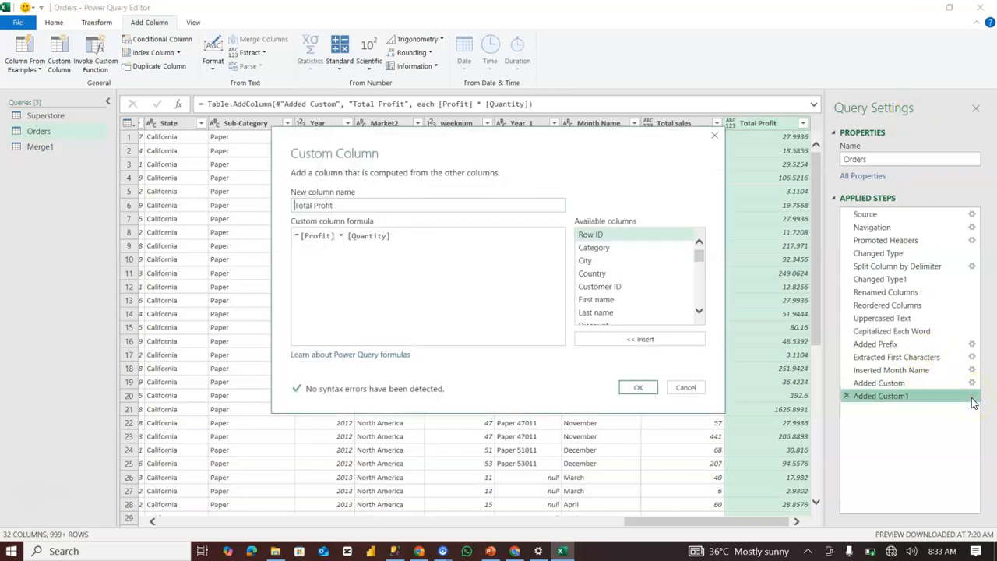
{"action": "left_click", "coordinate": [637, 389]}
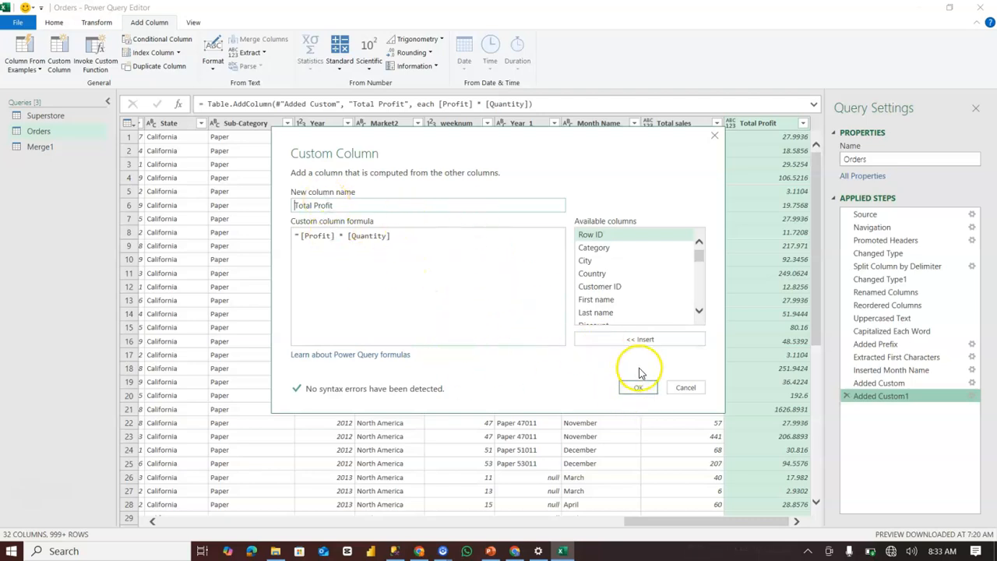
{"action": "left_click", "coordinate": [639, 389]}
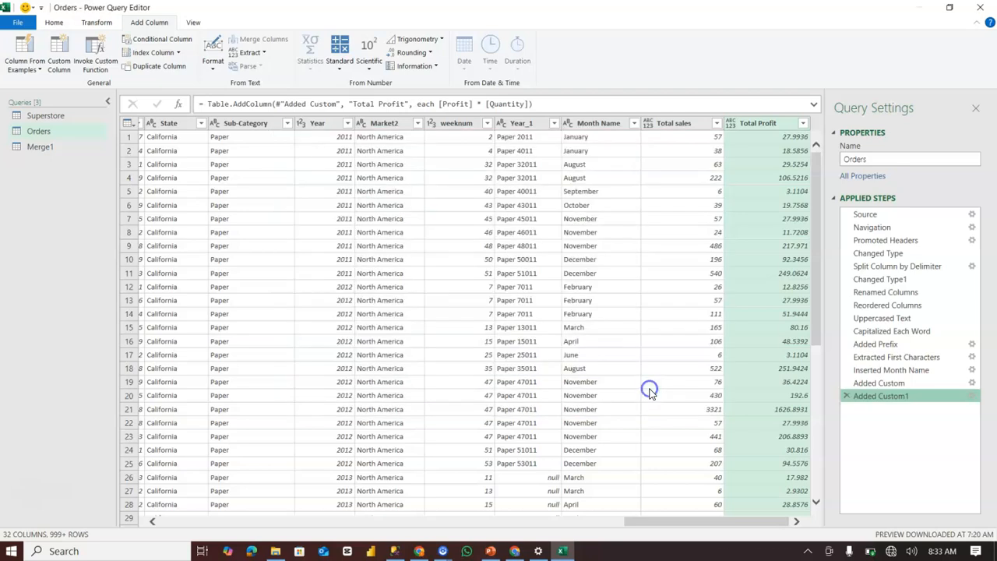
{"action": "left_click", "coordinate": [95, 56]}
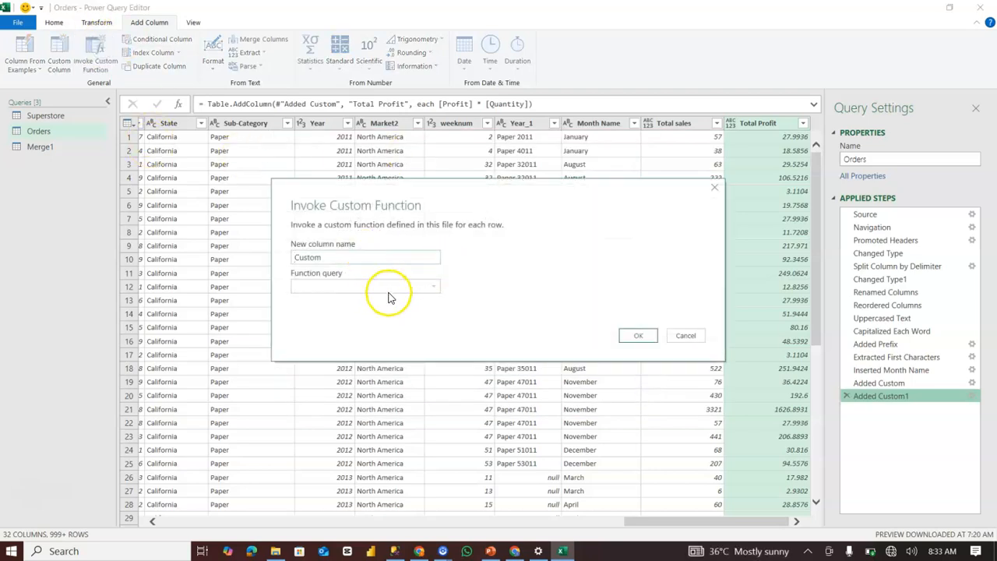
{"action": "left_click", "coordinate": [714, 190]}
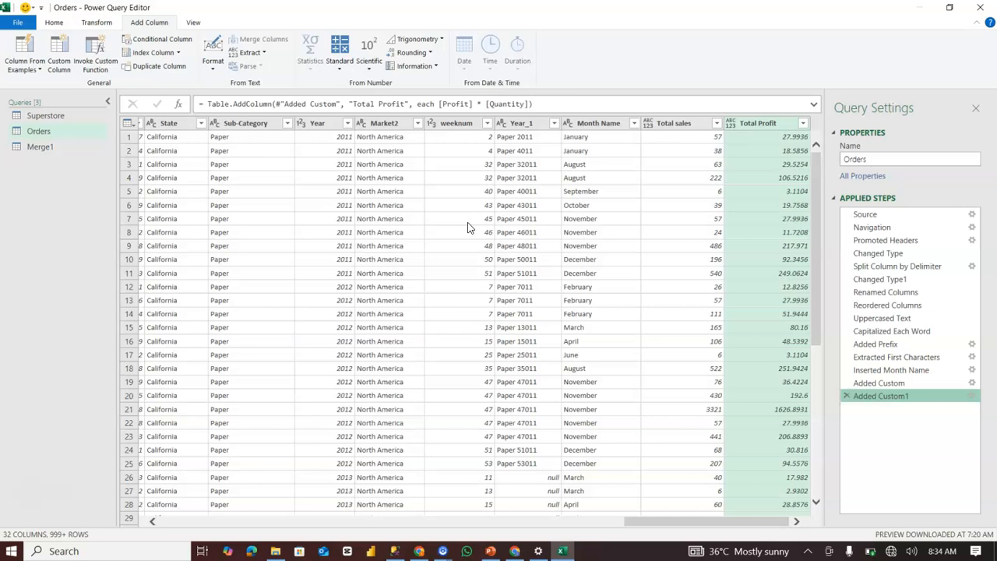
Start a conditional column in the Orders query and name it "Sales Category".
{"action": "left_click", "coordinate": [179, 43]}
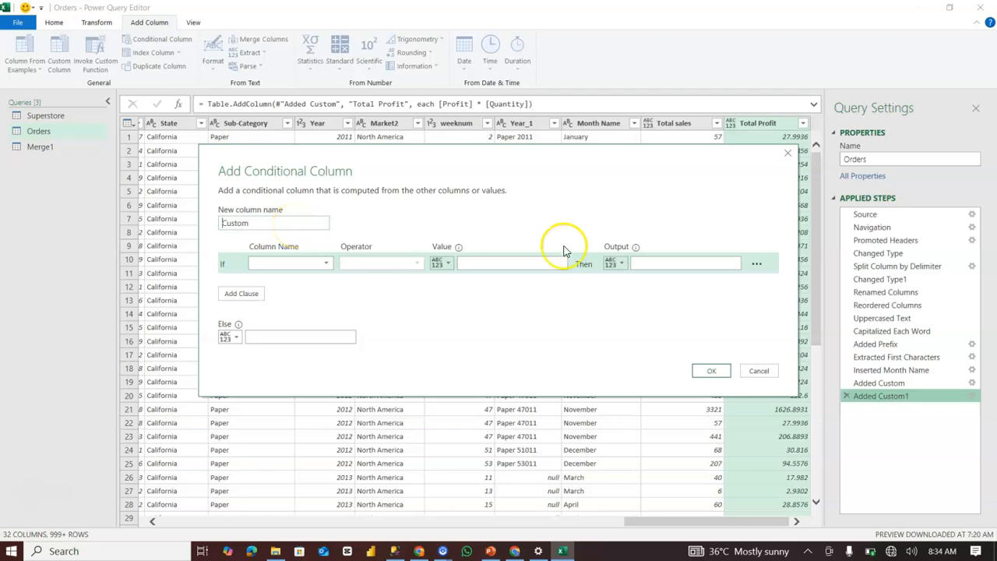
{"action": "left_click_drag", "start_coordinate": [264, 226], "coordinate": [213, 223]}
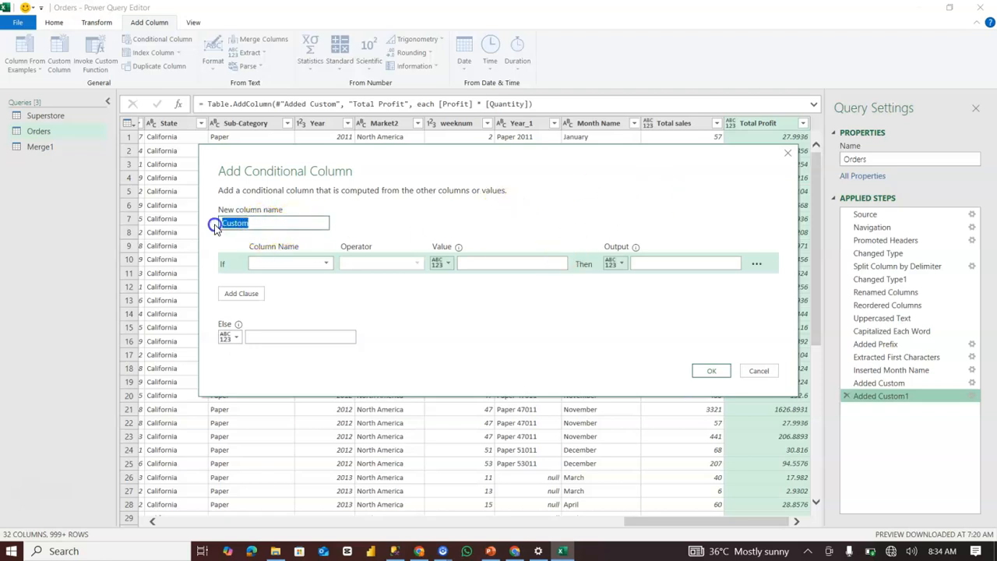
{"action": "type", "text": "Sales Category"}
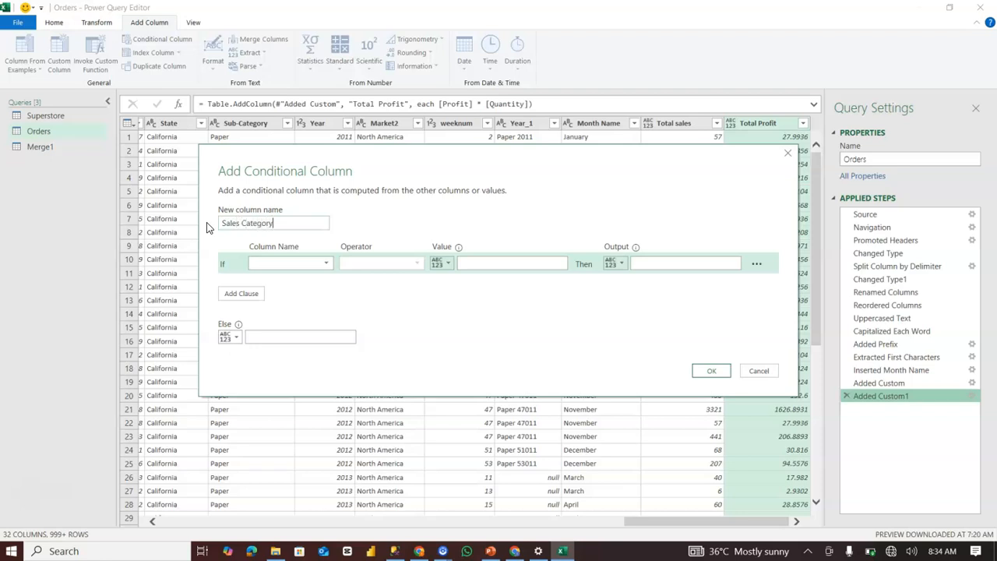
Define the rule as Sales is greater than 5000 then "High sales", else "Low sales", and create the conditional column.
{"action": "left_click", "coordinate": [280, 263]}
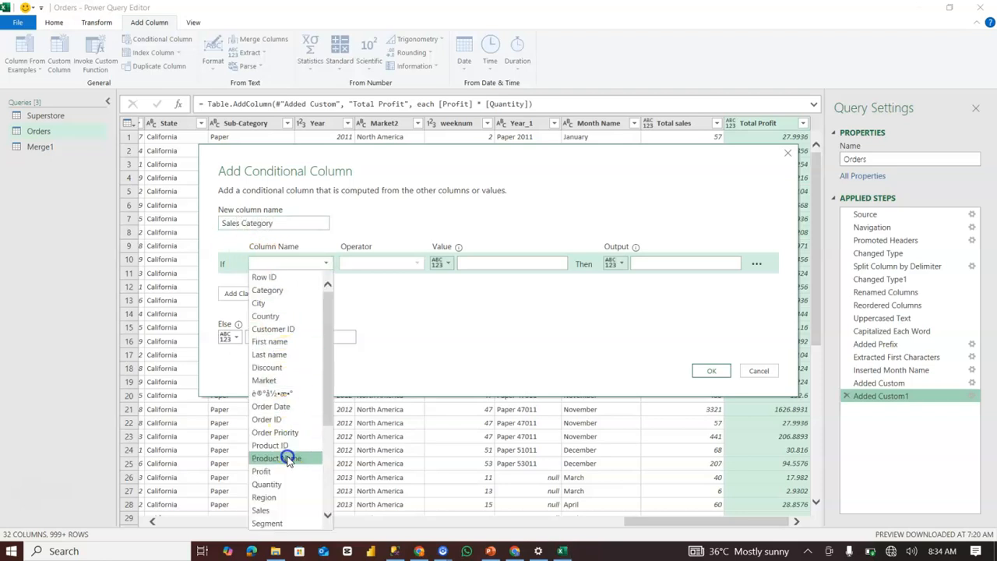
{"action": "left_click", "coordinate": [282, 510]}
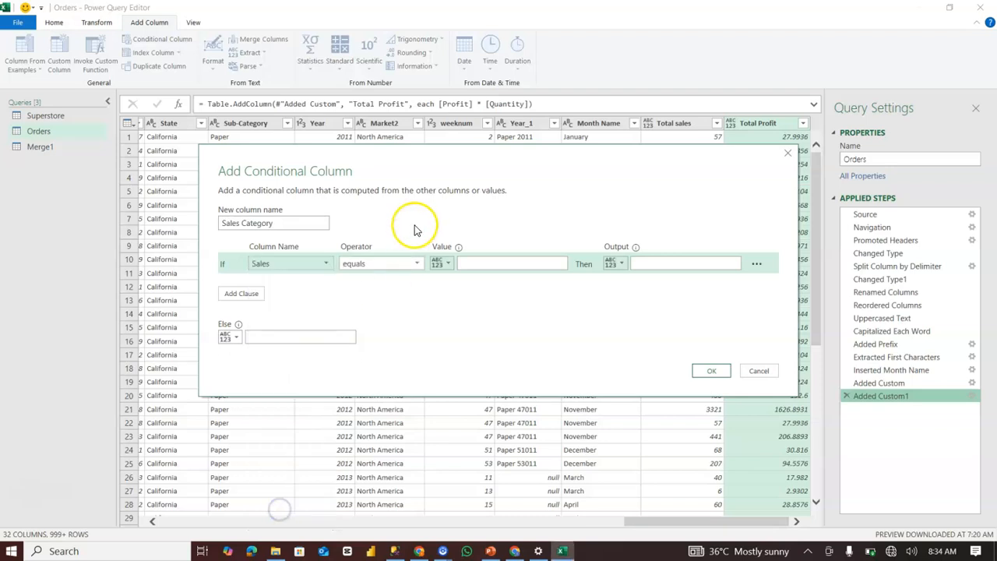
{"action": "left_click", "coordinate": [413, 267]}
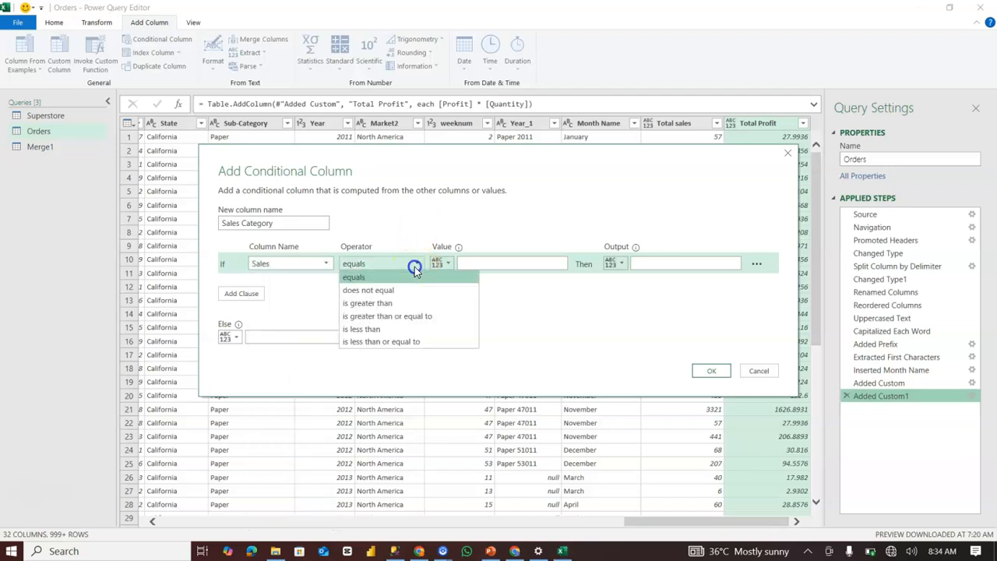
{"action": "left_click", "coordinate": [399, 303]}
{"action": "left_click", "coordinate": [503, 263]}
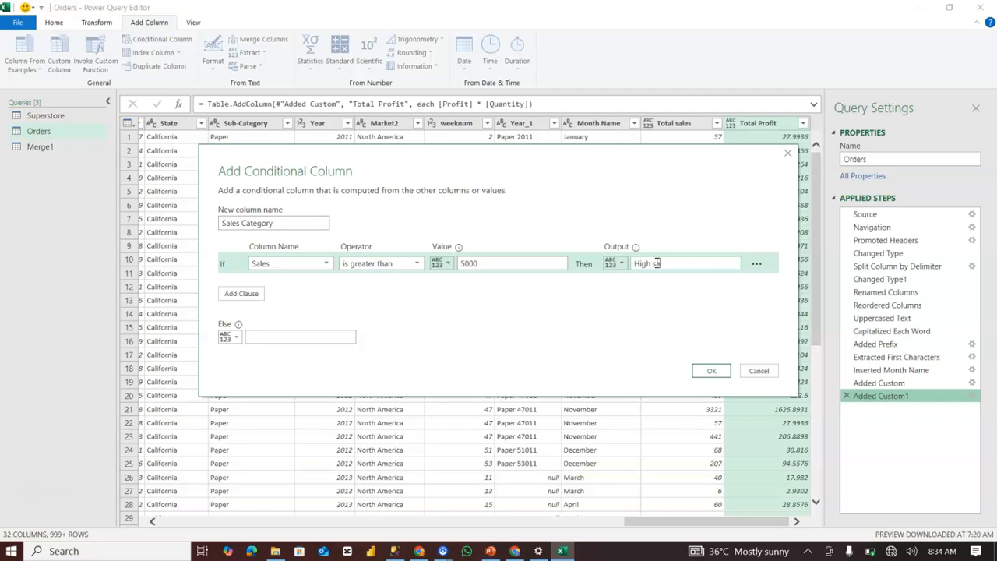
{"action": "left_click", "coordinate": [268, 339]}
{"action": "left_click", "coordinate": [711, 371]}
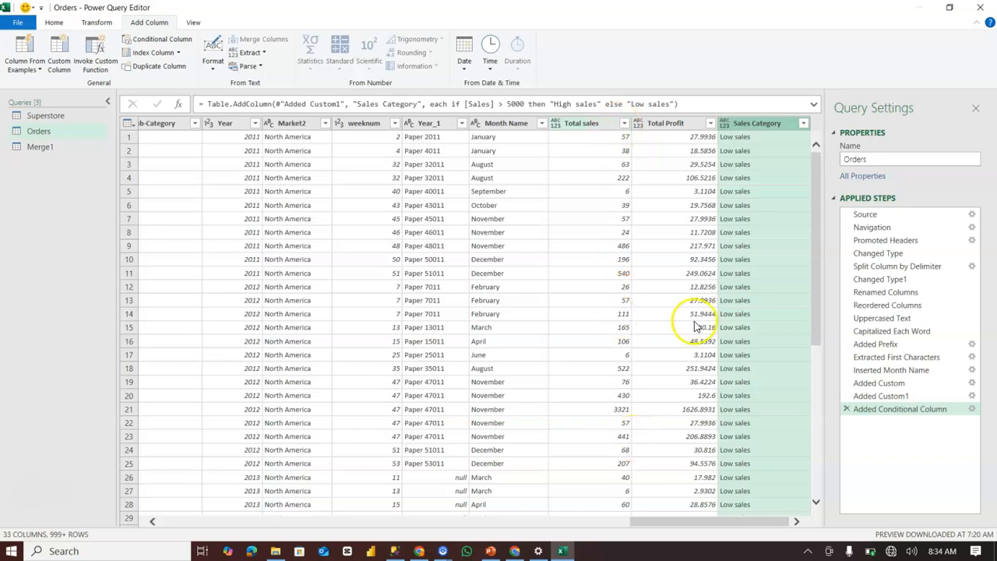
Look through the rows of the Sales Category column to check which category each order receives.
{"action": "left_click_drag", "start_coordinate": [814, 261], "coordinate": [809, 456]}
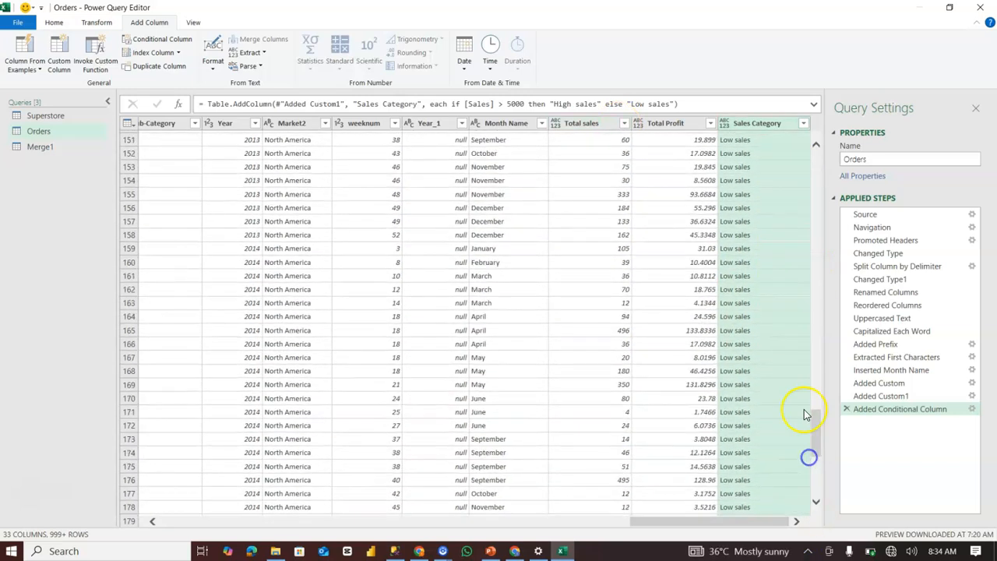
{"action": "left_click", "coordinate": [816, 503]}
{"action": "left_click_drag", "start_coordinate": [817, 503], "coordinate": [816, 503]}
{"action": "left_click", "coordinate": [812, 395]}
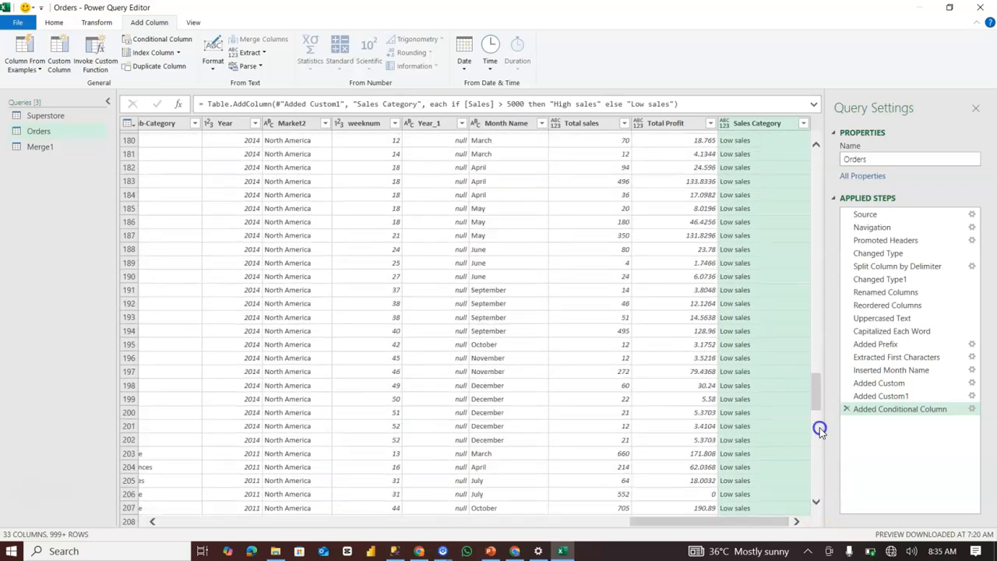
{"action": "left_click_drag", "start_coordinate": [816, 504], "coordinate": [817, 506]}
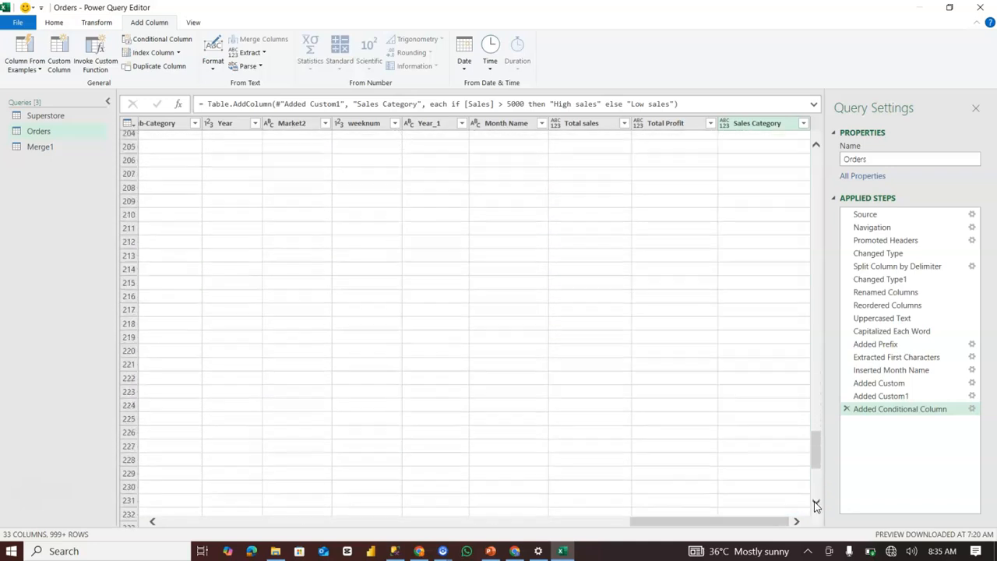
{"action": "left_click_drag", "start_coordinate": [813, 465], "coordinate": [790, 122]}
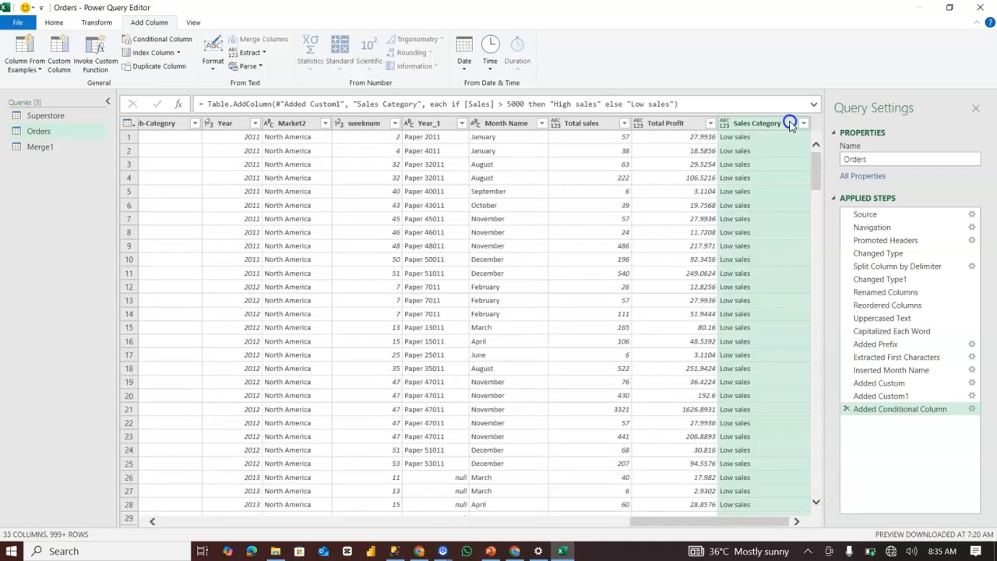
Edit the Sales Category conditional column so that its "is greater than" threshold is 500.
{"action": "left_click", "coordinate": [973, 410]}
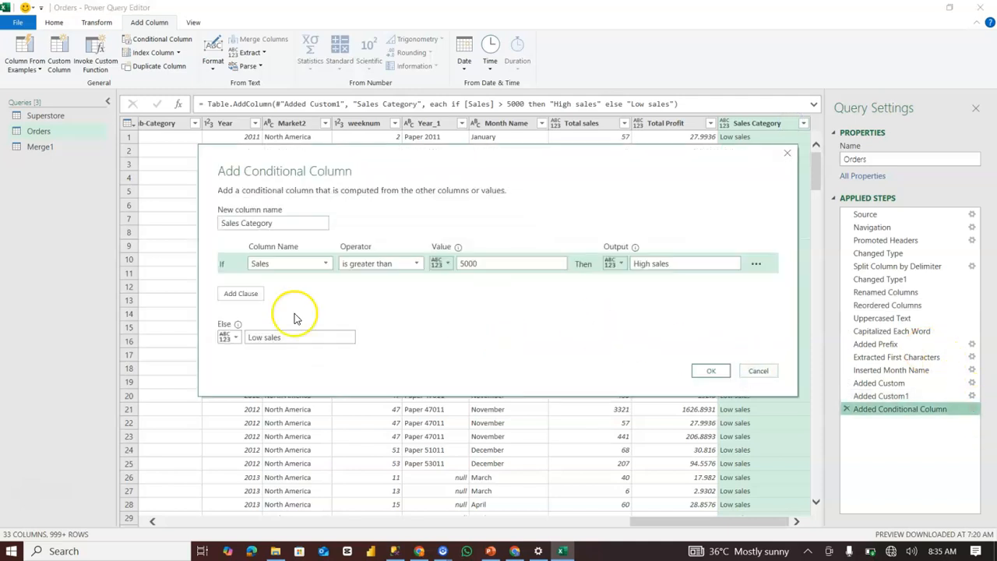
{"action": "left_click", "coordinate": [494, 262]}
{"action": "key", "text": "BackSpace"}
{"action": "key", "text": "Return"}
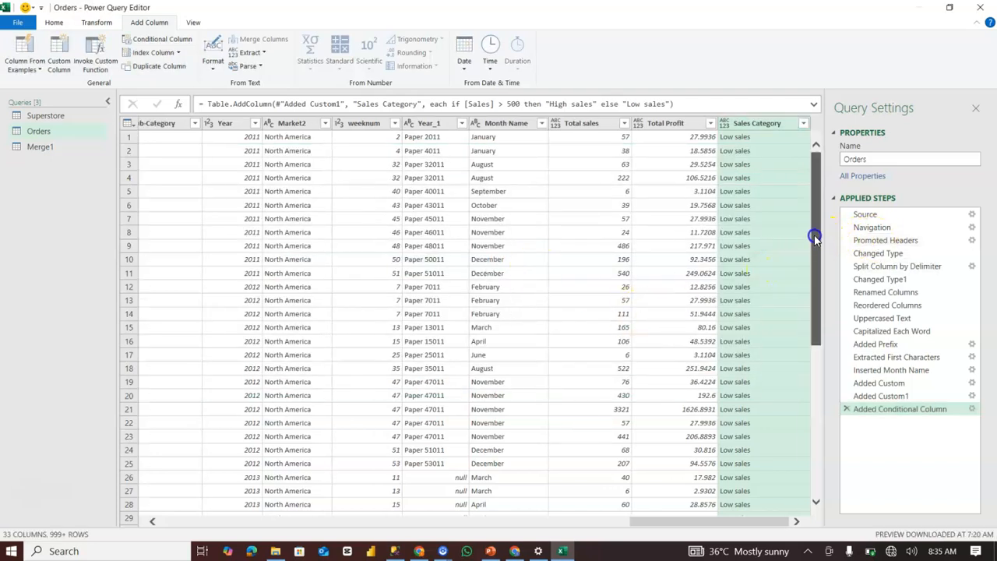
Compare the values in the Sales column with the categories assigned in the Sales Category column further down the table.
{"action": "left_click_drag", "start_coordinate": [818, 206], "coordinate": [818, 514]}
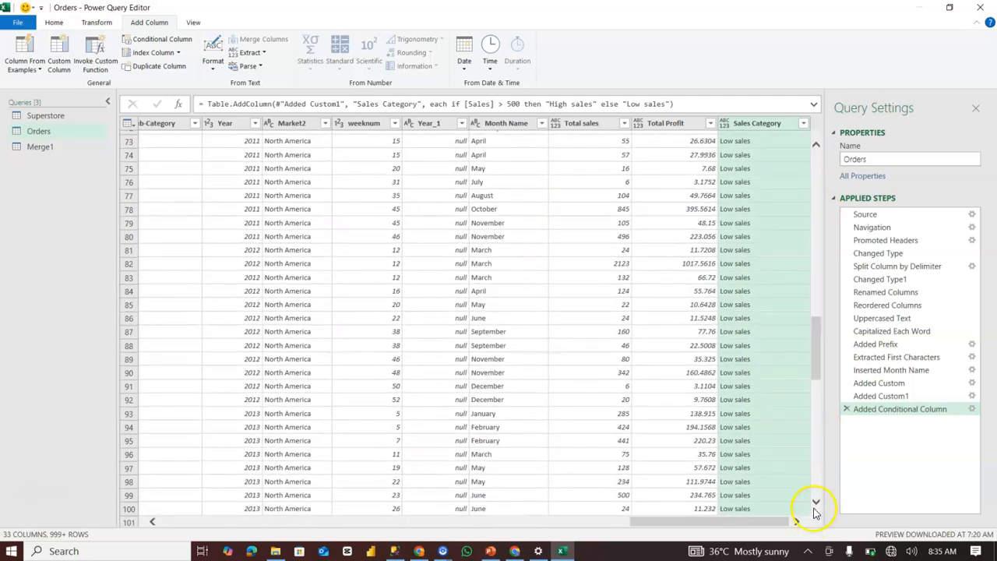
{"action": "left_click", "coordinate": [815, 505]}
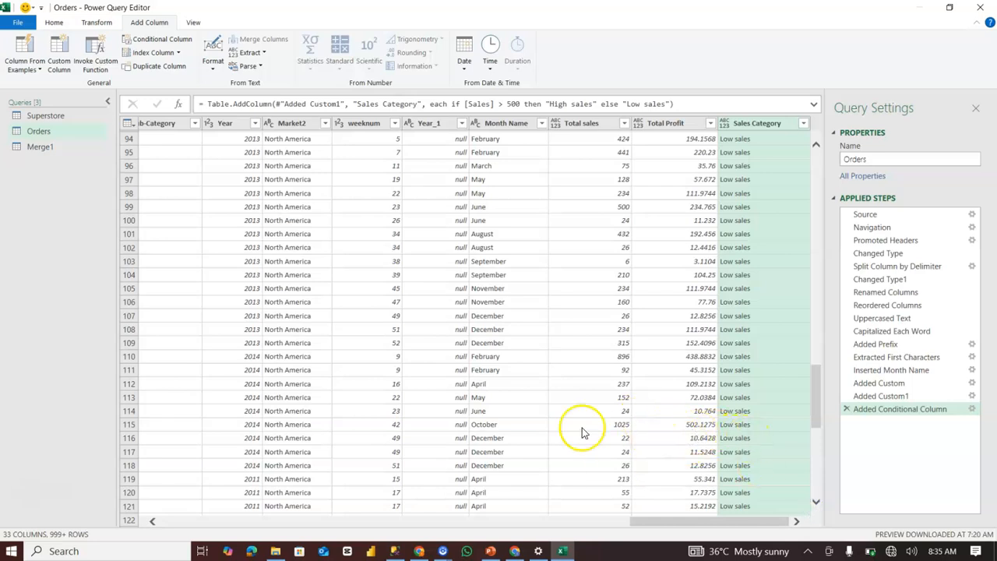
{"action": "left_click_drag", "start_coordinate": [663, 523], "coordinate": [505, 540]}
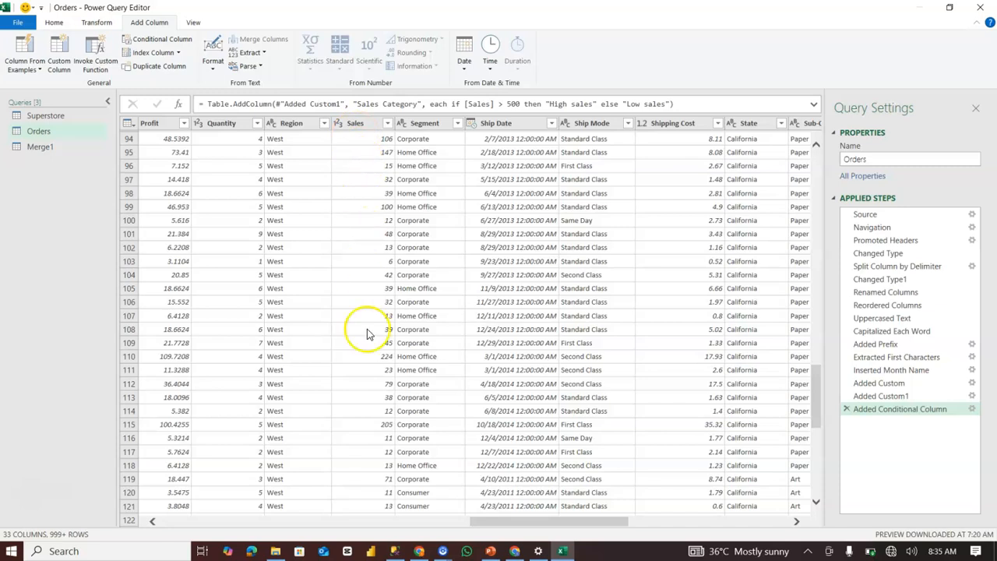
{"action": "left_click_drag", "start_coordinate": [818, 396], "coordinate": [818, 534]}
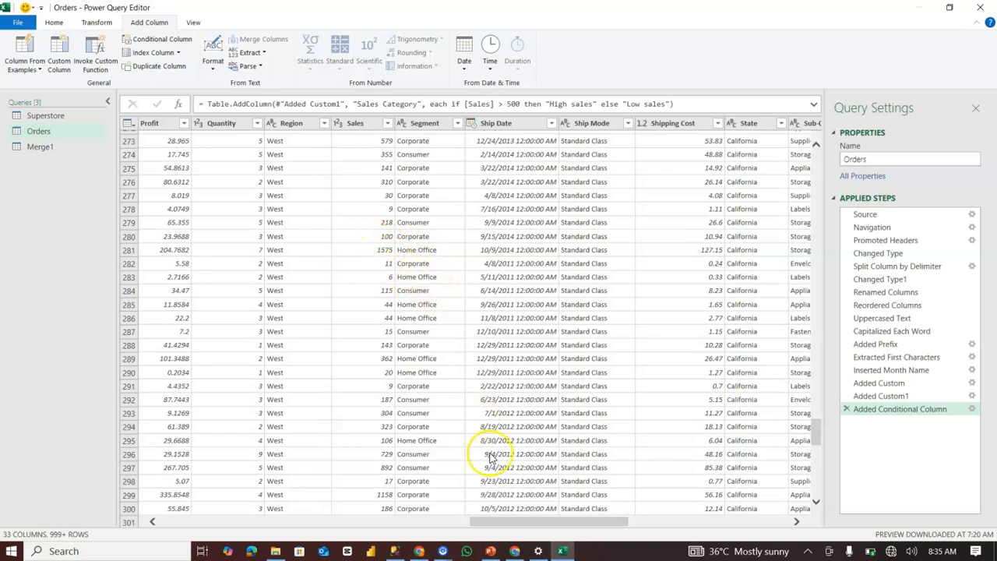
{"action": "left_click_drag", "start_coordinate": [521, 524], "coordinate": [757, 519]}
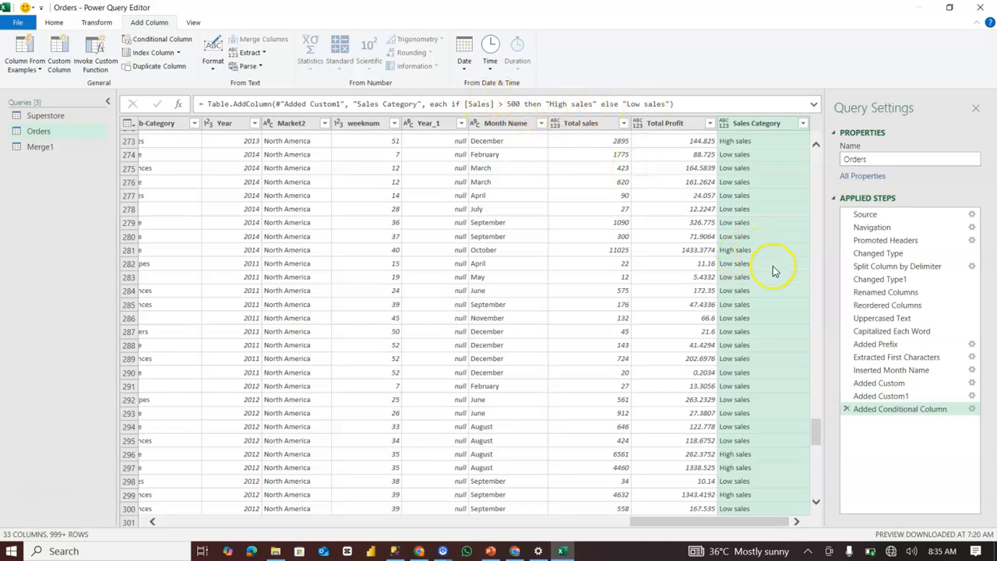
Reopen the Sales Category rule, add two empty Else If clauses, and cancel the edit.
{"action": "left_click", "coordinate": [975, 410]}
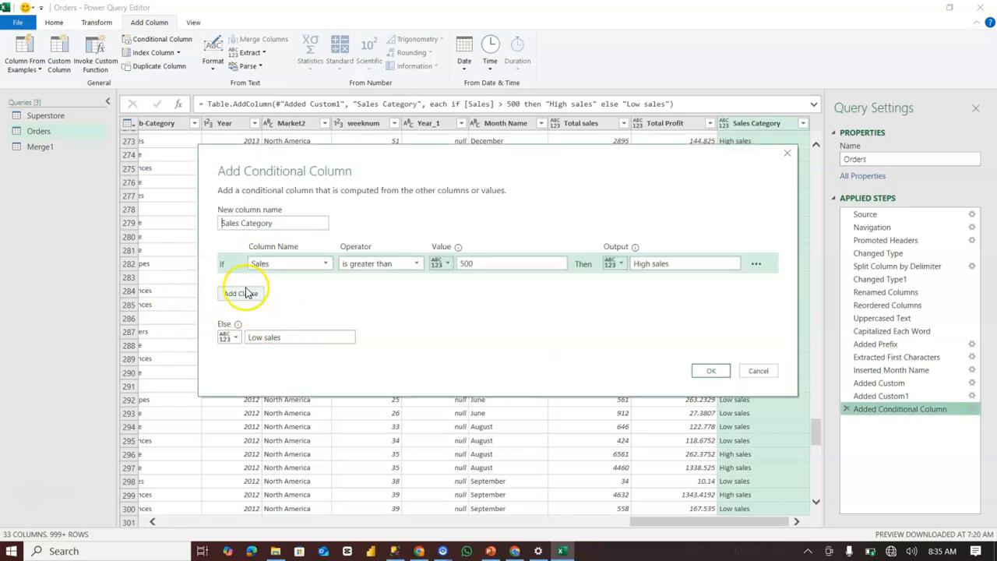
{"action": "left_click", "coordinate": [241, 293]}
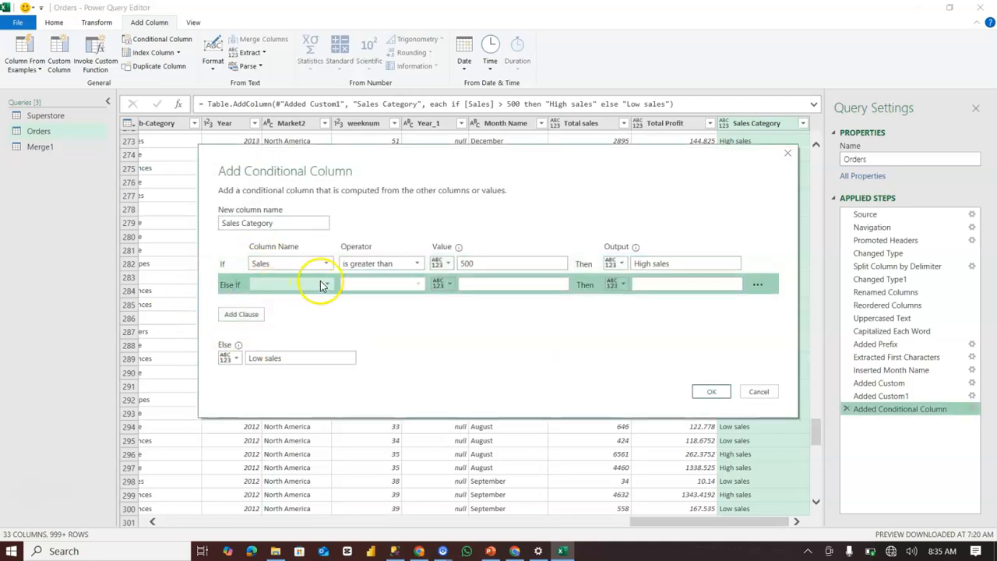
{"action": "left_click", "coordinate": [241, 314]}
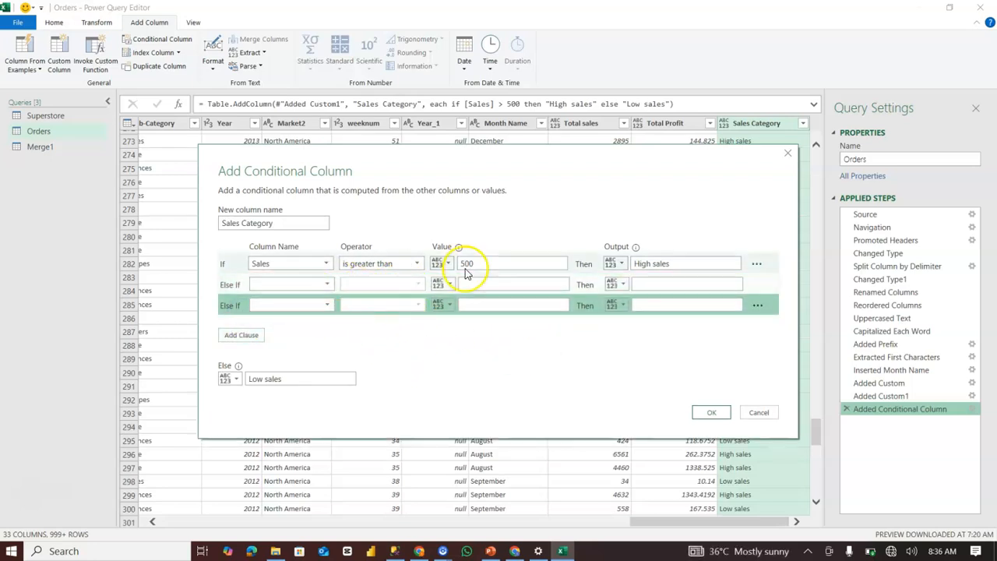
{"action": "left_click", "coordinate": [764, 413]}
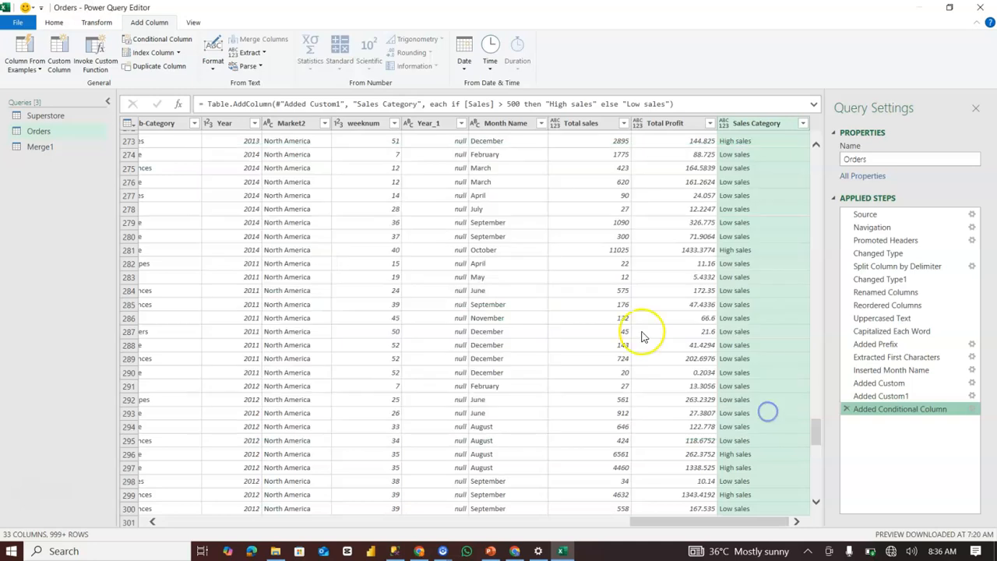
Add two index columns to the Orders query, one starting from 0 and one starting from 1.
{"action": "left_click", "coordinate": [178, 53]}
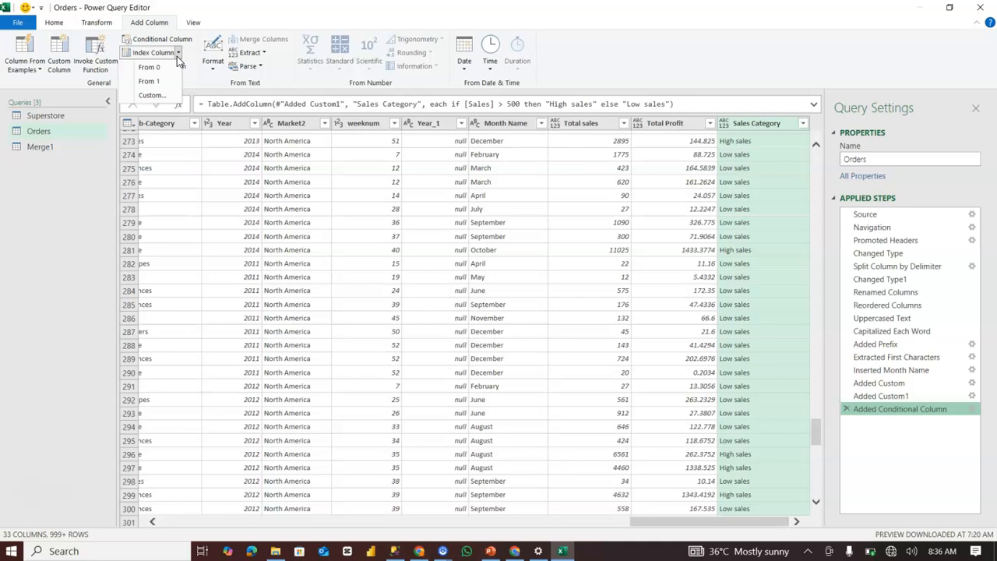
{"action": "left_click", "coordinate": [149, 67]}
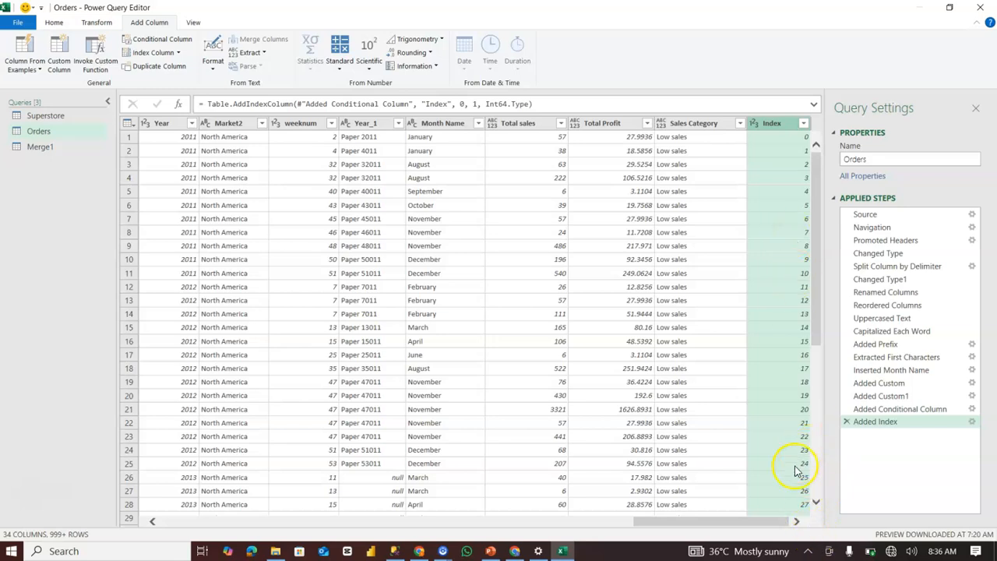
{"action": "left_click", "coordinate": [179, 53]}
{"action": "left_click", "coordinate": [148, 81]}
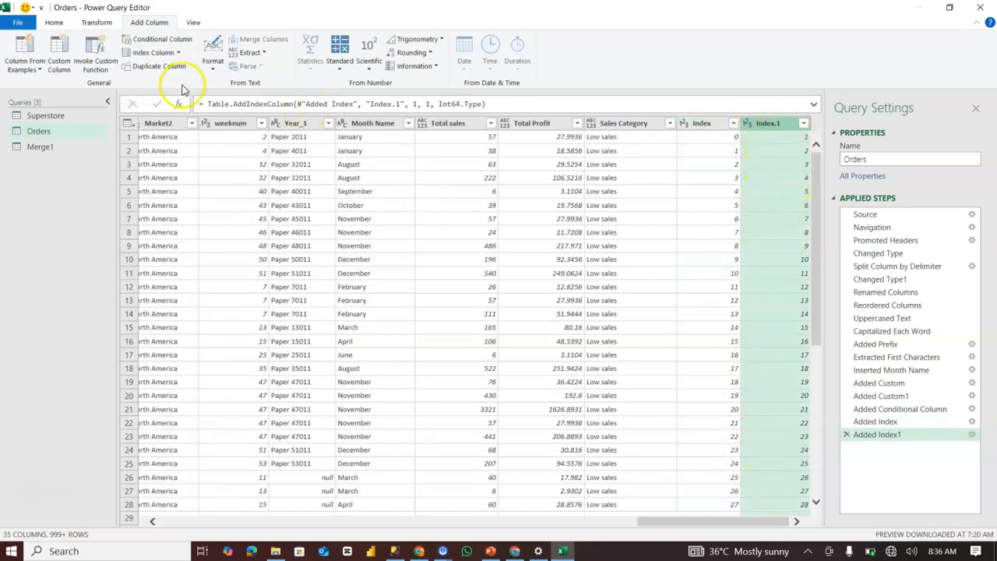
Add a custom index column with a starting index of 1001 and an increment of 1.
{"action": "left_click", "coordinate": [178, 52]}
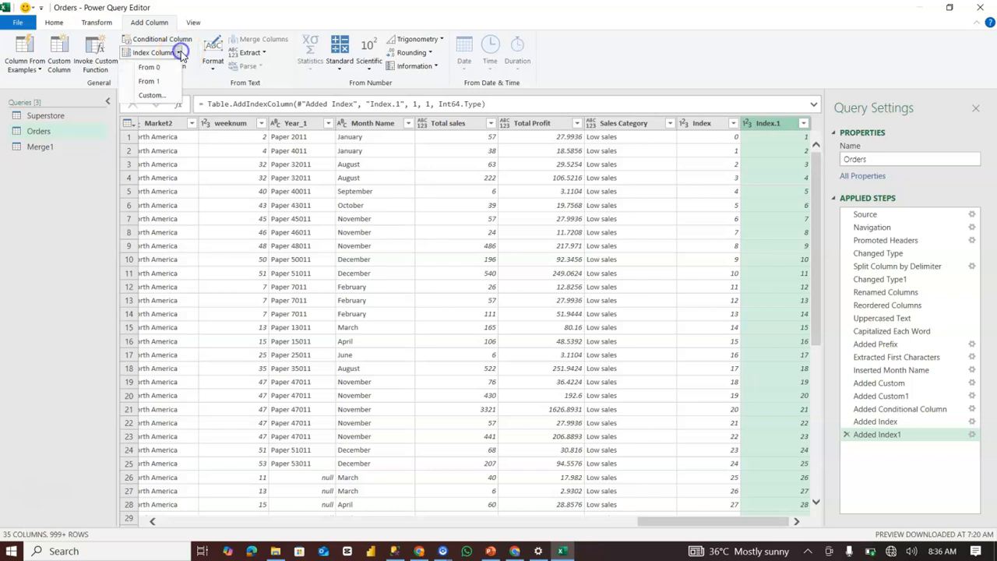
{"action": "left_click", "coordinate": [172, 89]}
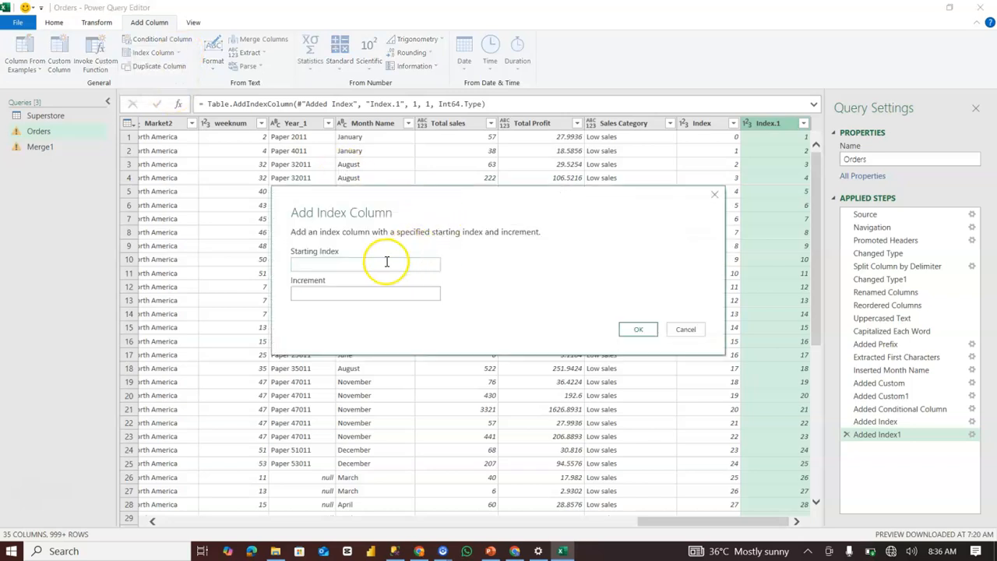
{"action": "left_click", "coordinate": [357, 293]}
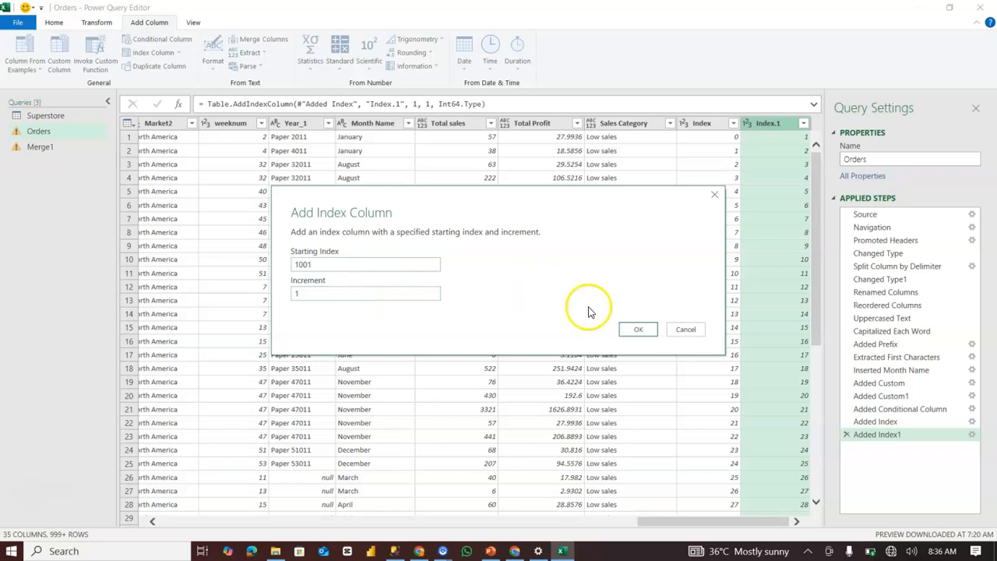
{"action": "left_click", "coordinate": [645, 334]}
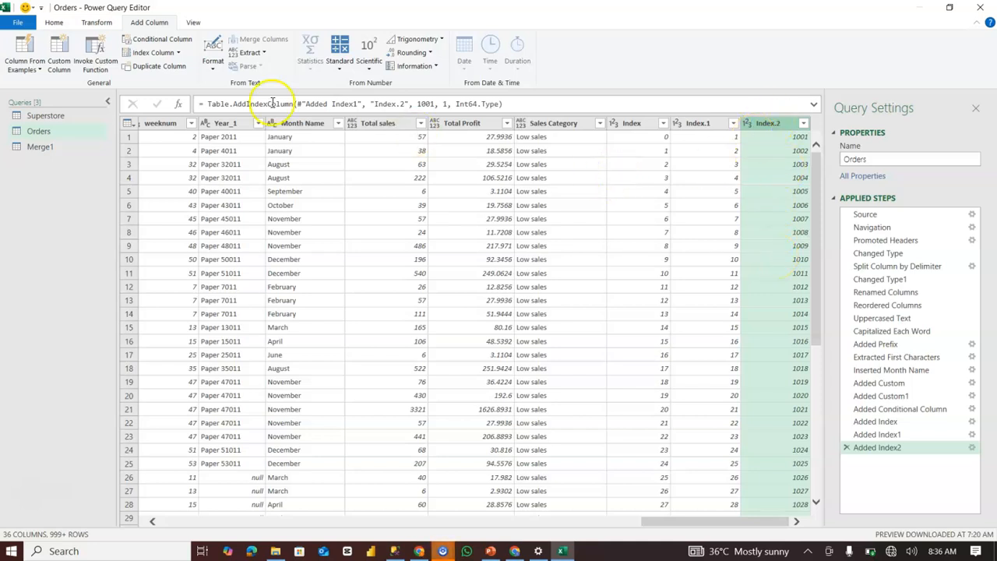
Duplicate the index column that starts at 1001, and remove the duplicate and all three index columns from the applied steps.
{"action": "left_click", "coordinate": [178, 69]}
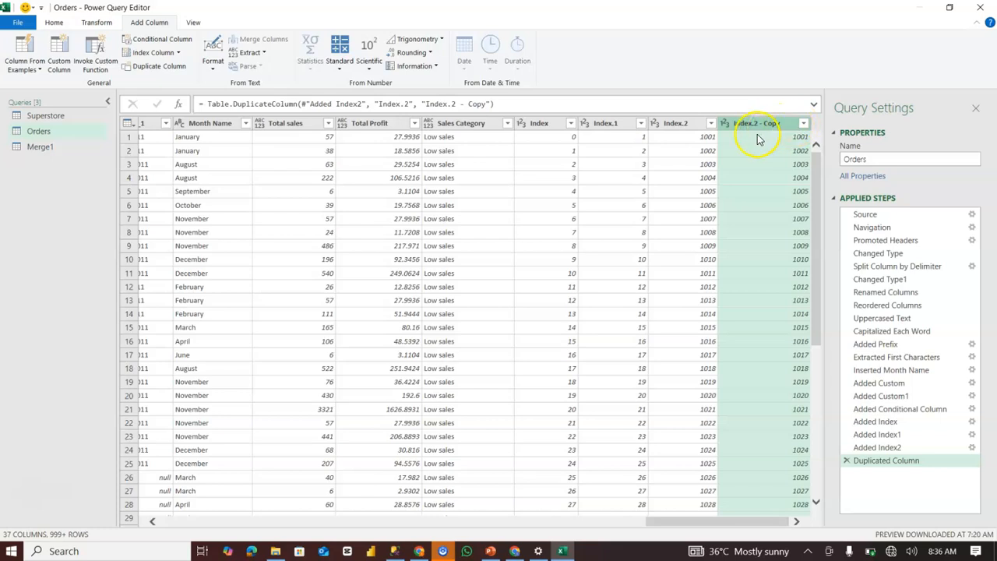
{"action": "left_click", "coordinate": [845, 460]}
{"action": "left_click", "coordinate": [845, 448]}
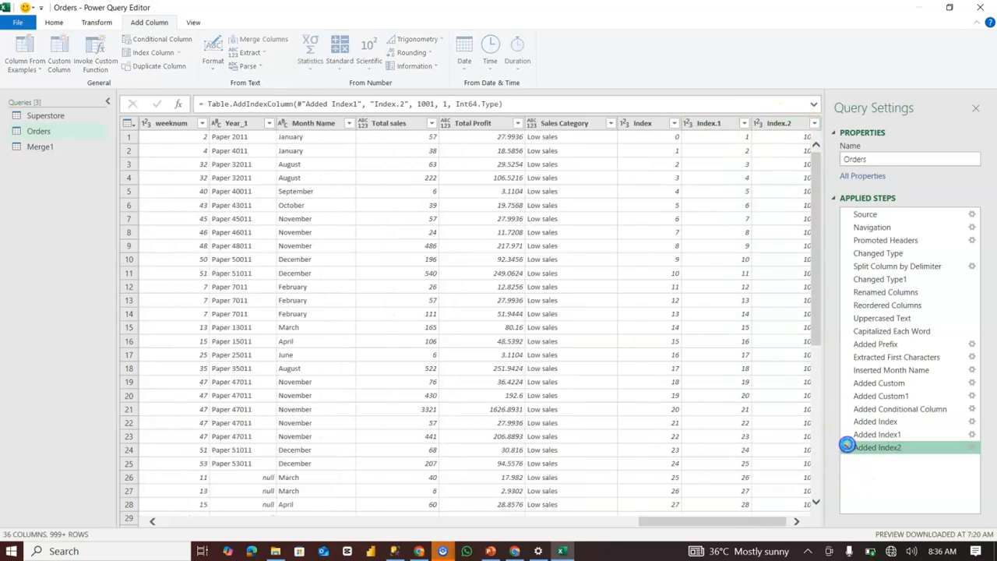
{"action": "left_click", "coordinate": [845, 434]}
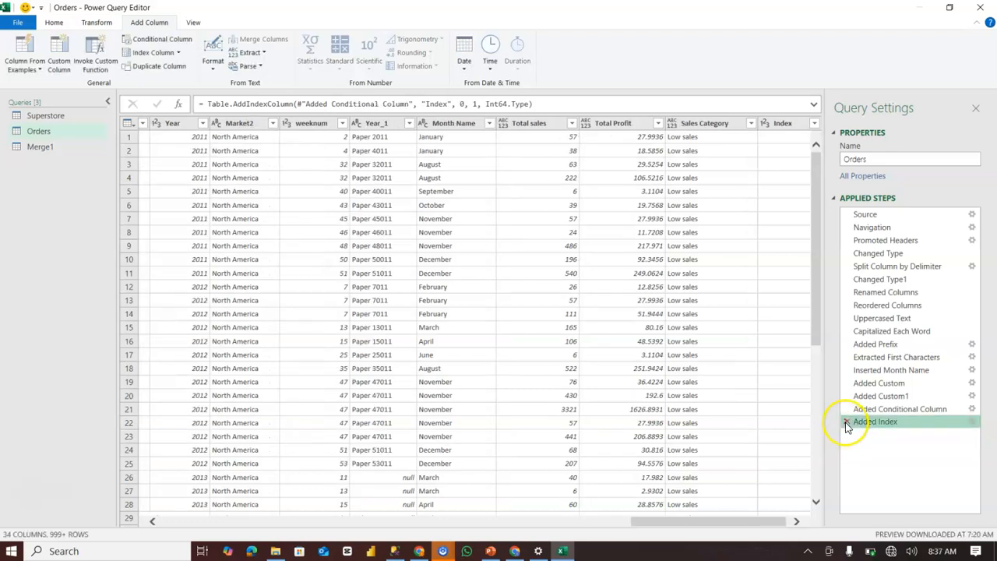
{"action": "left_click", "coordinate": [846, 421]}
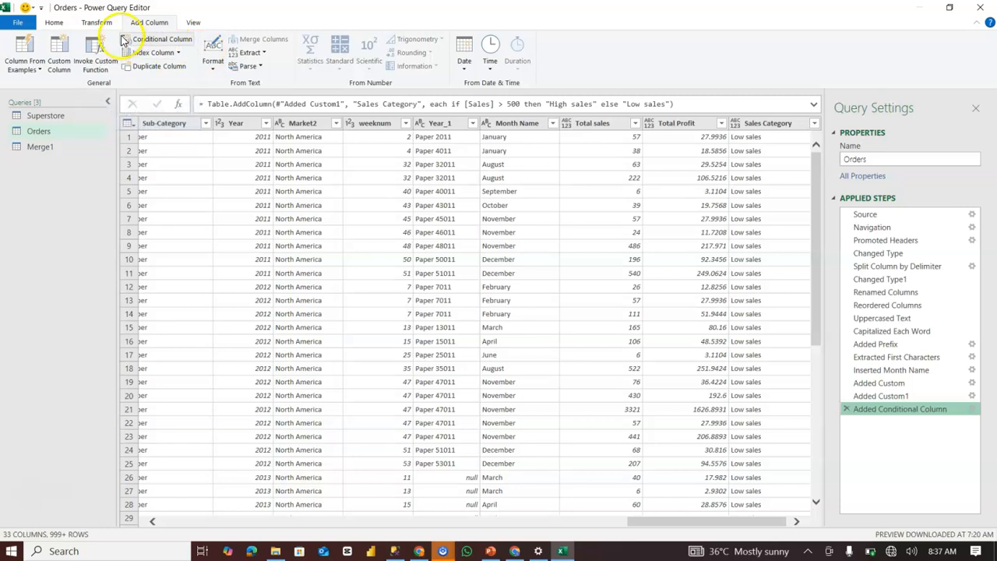
{"action": "left_click", "coordinate": [213, 70]}
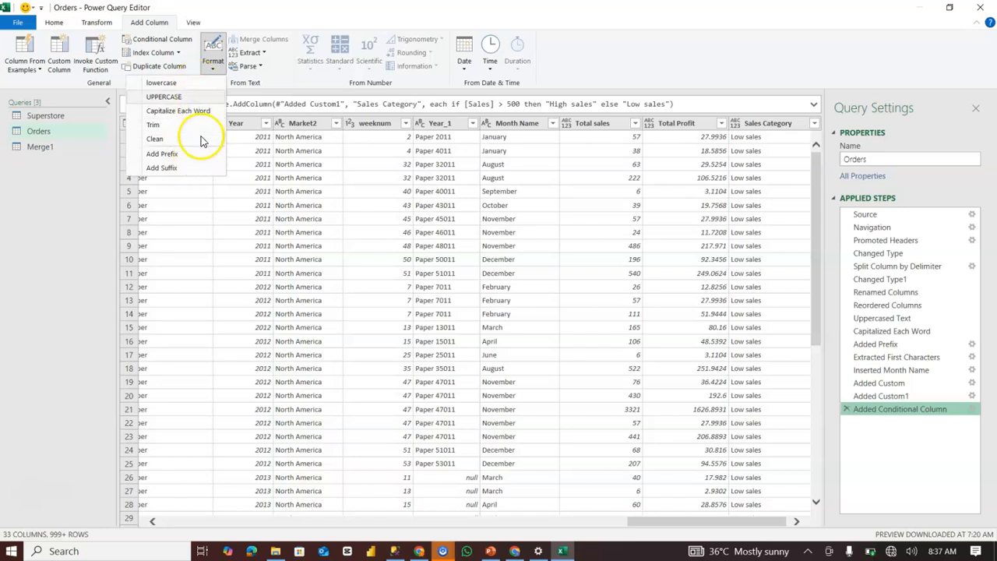
{"action": "left_click", "coordinate": [272, 81]}
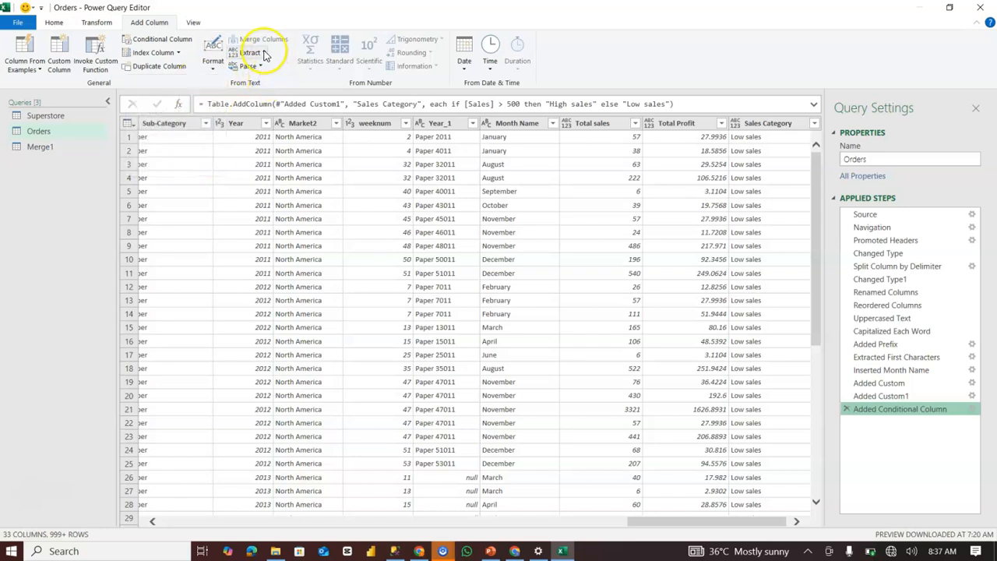
{"action": "left_click", "coordinate": [251, 52]}
{"action": "left_click", "coordinate": [294, 72]}
{"action": "left_click", "coordinate": [249, 66]}
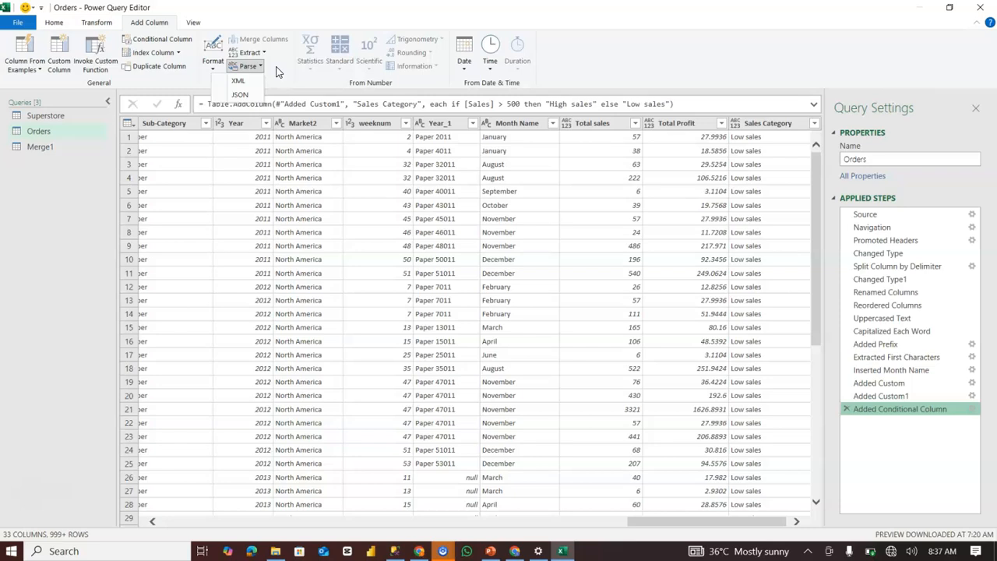
{"action": "left_click", "coordinate": [277, 74]}
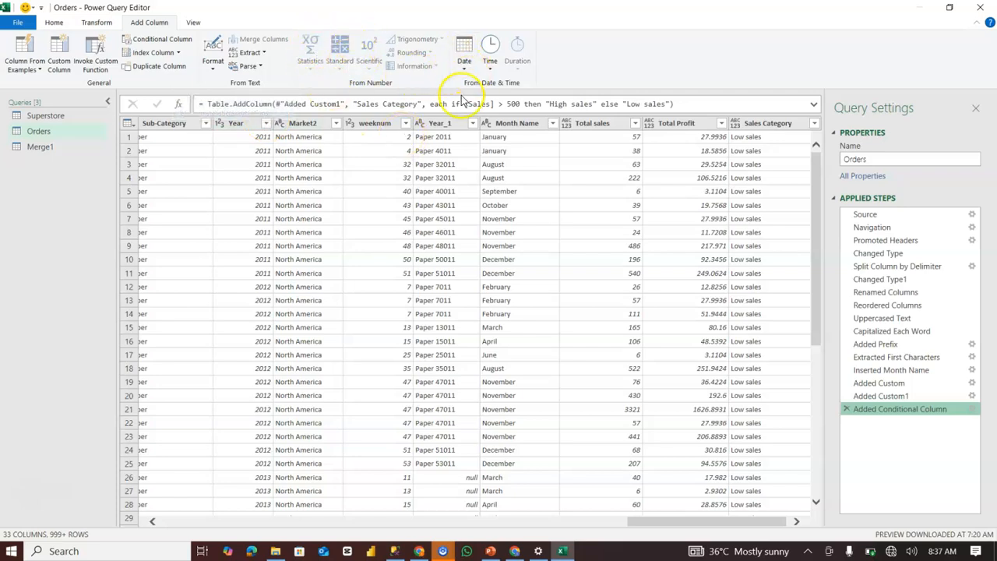
Move the Order Date column so that it sits directly before the Ship Date column.
{"action": "left_click_drag", "start_coordinate": [632, 521], "coordinate": [466, 553]}
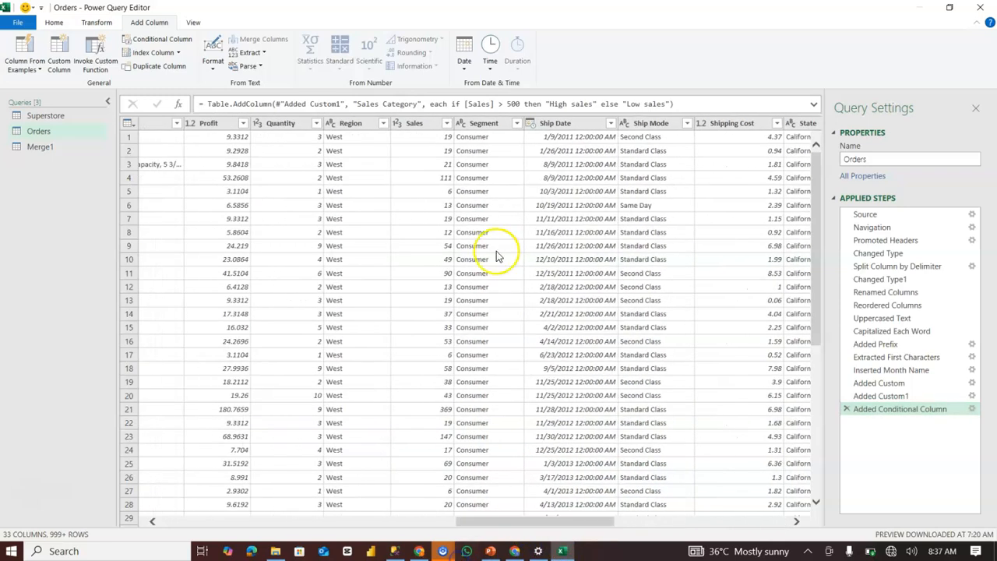
{"action": "left_click", "coordinate": [582, 126]}
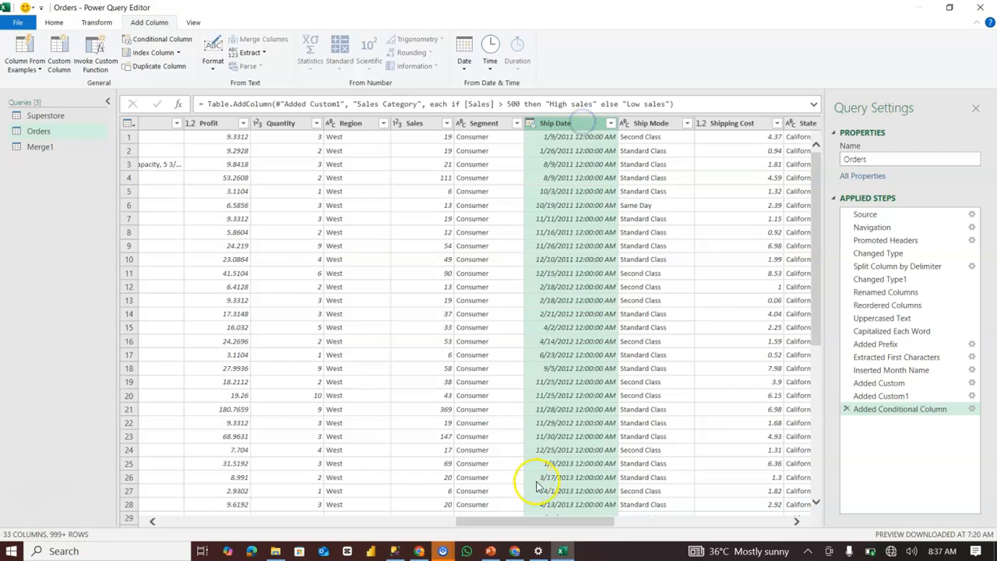
{"action": "left_click_drag", "start_coordinate": [540, 522], "coordinate": [404, 551]}
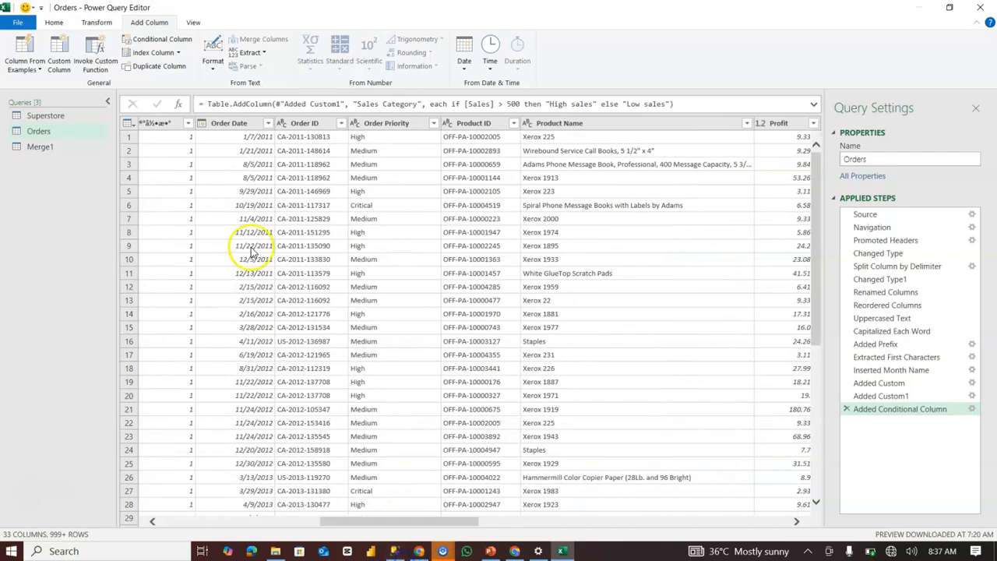
{"action": "left_click", "coordinate": [253, 129]}
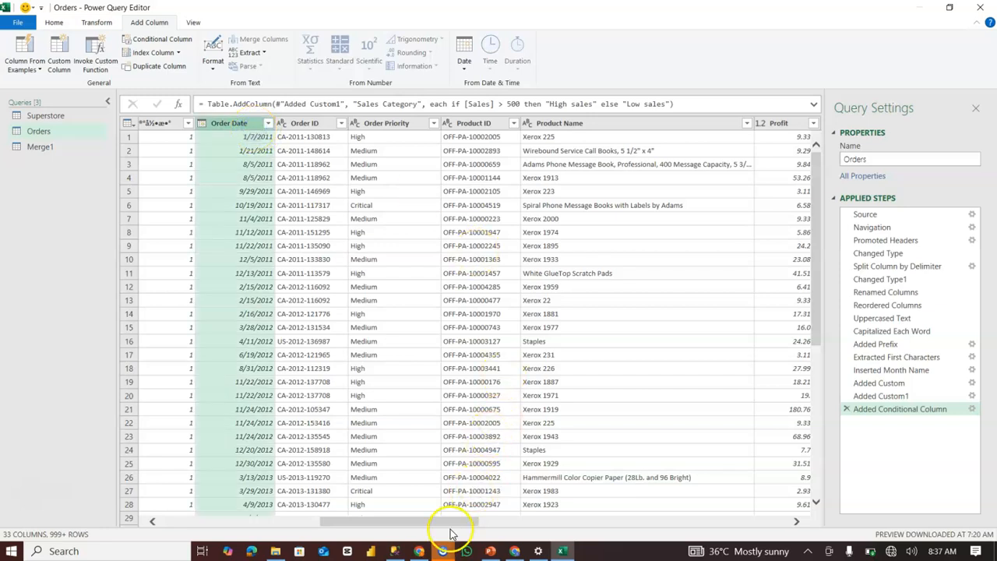
{"action": "left_click_drag", "start_coordinate": [239, 127], "coordinate": [726, 148]}
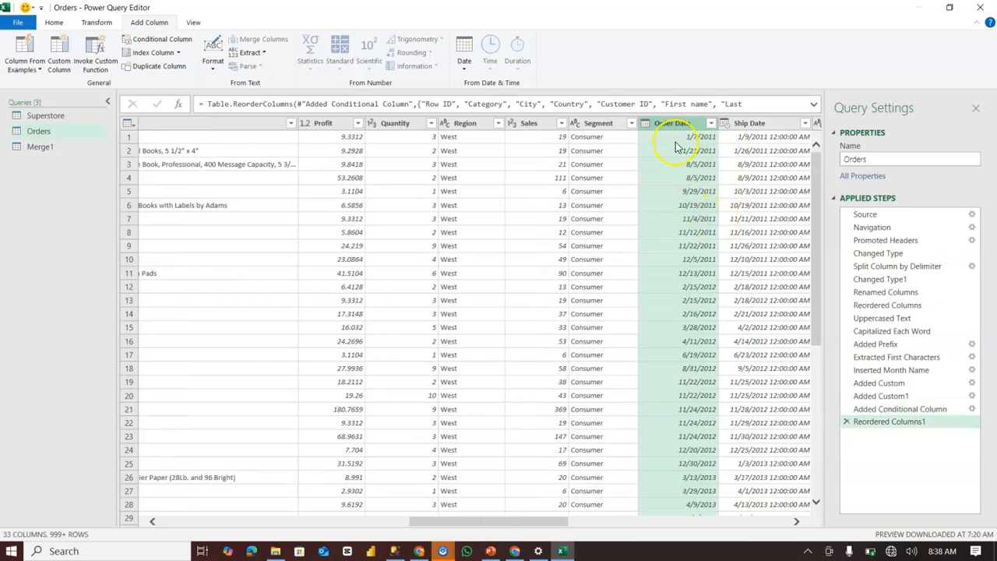
{"action": "left_click", "coordinate": [797, 520]}
{"action": "left_click", "coordinate": [797, 521]}
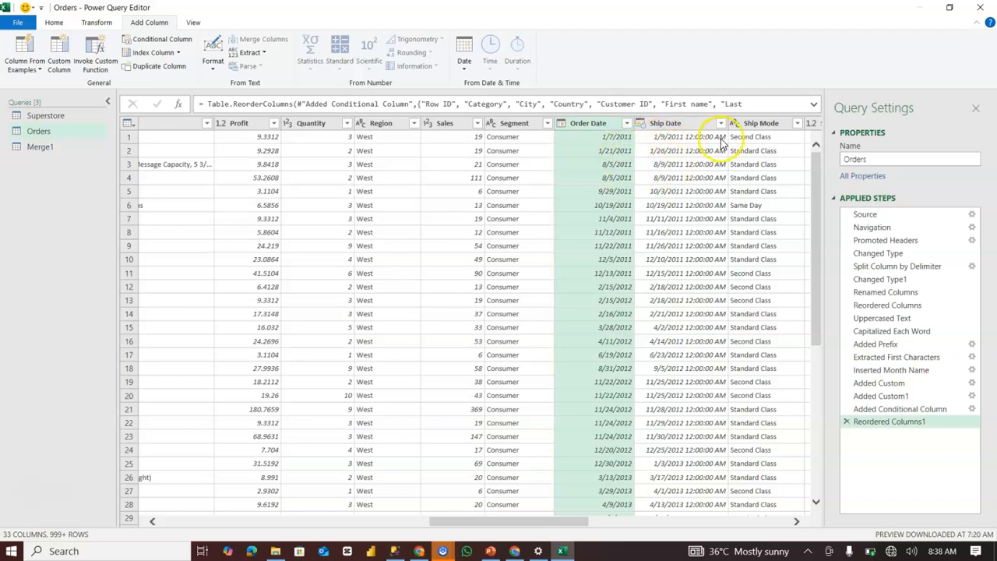
{"action": "left_click", "coordinate": [690, 125]}
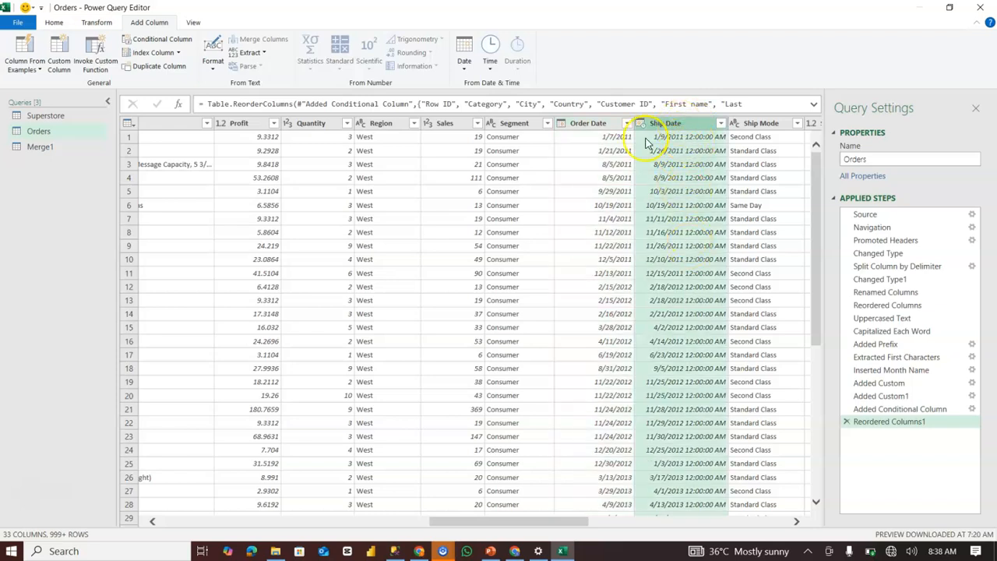
{"action": "left_click", "coordinate": [585, 125], "text": "ctrl"}
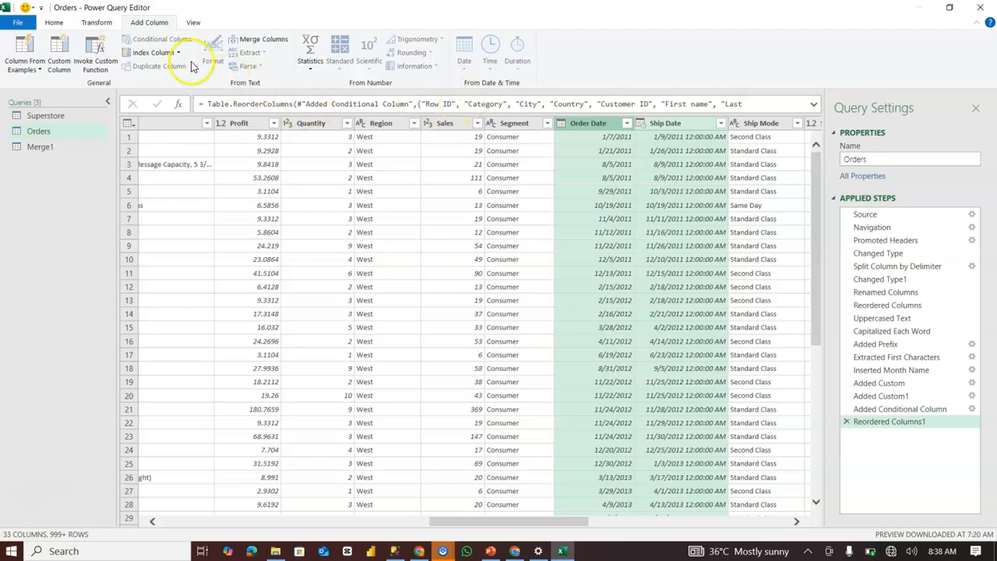
{"action": "left_click", "coordinate": [109, 23]}
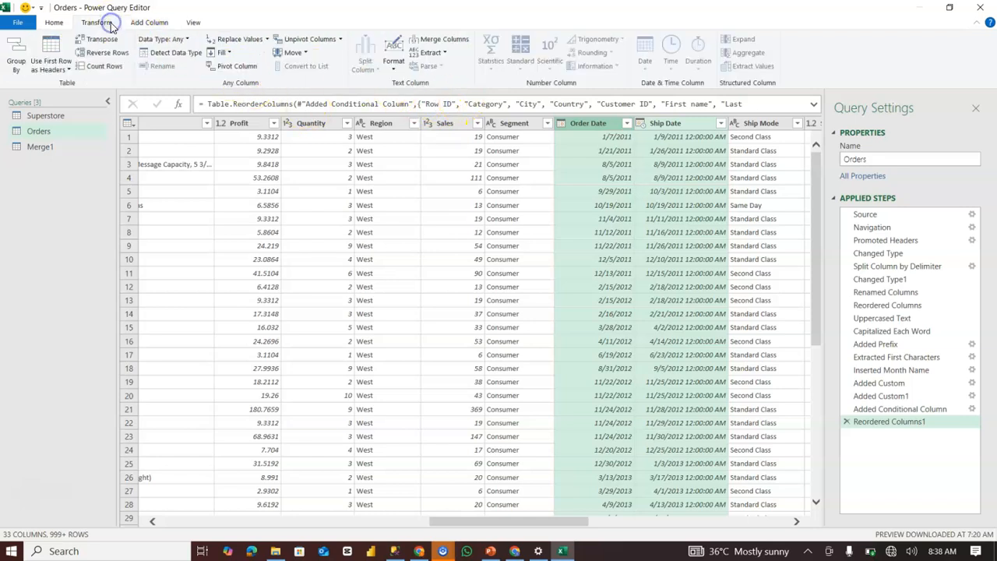
{"action": "left_click", "coordinate": [149, 22]}
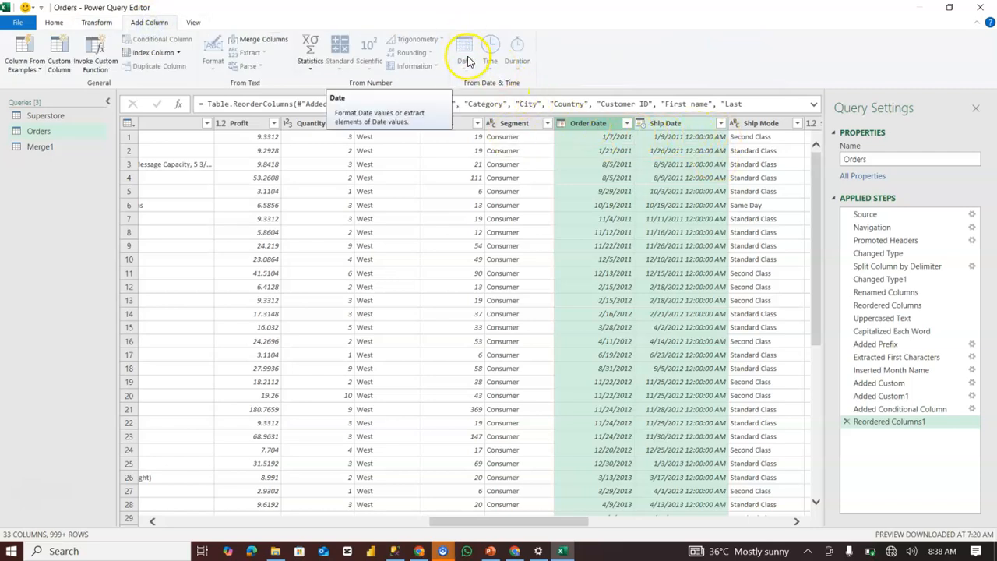
Change the data type of the Ship Date column to Date.
{"action": "left_click", "coordinate": [647, 123]}
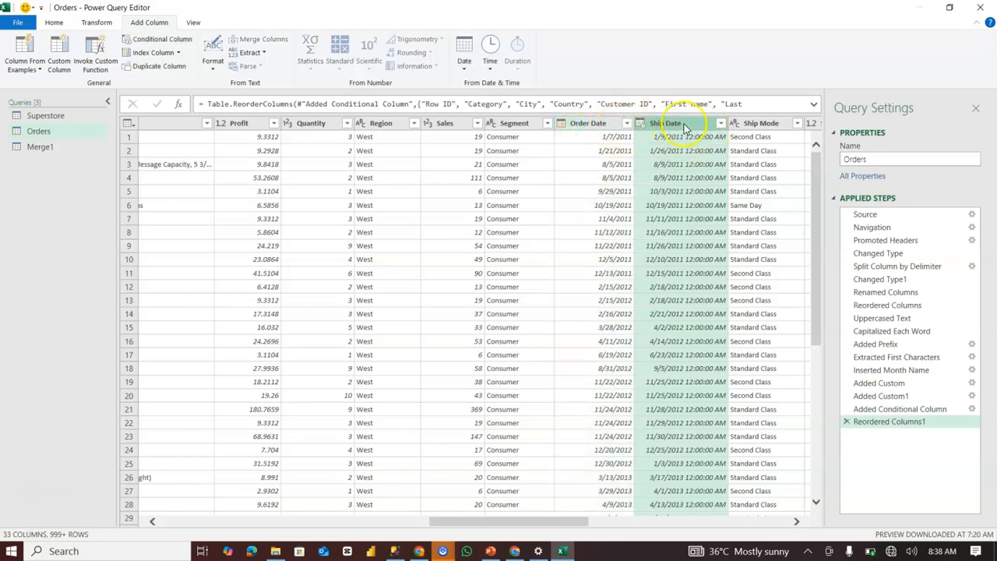
{"action": "left_click", "coordinate": [643, 127]}
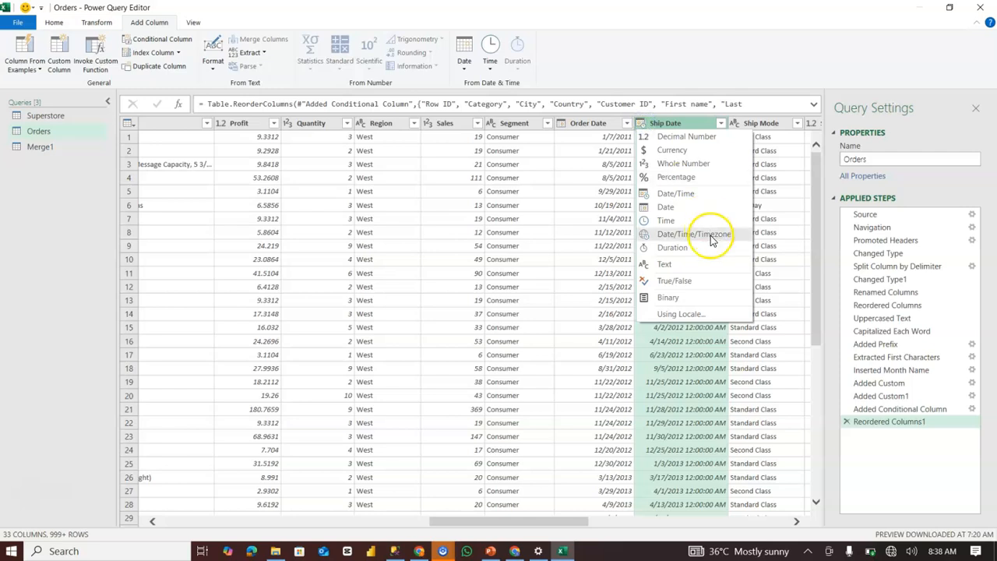
{"action": "left_click", "coordinate": [697, 207]}
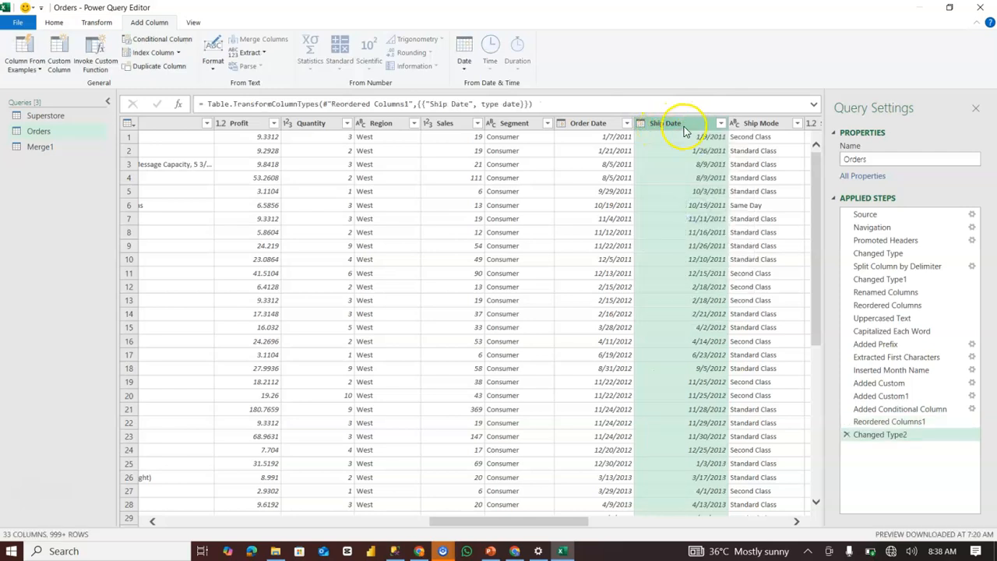
Add a column that subtracts Order Date from Ship Date in days, using Subtract Days.
{"action": "left_click", "coordinate": [600, 124], "text": "ctrl"}
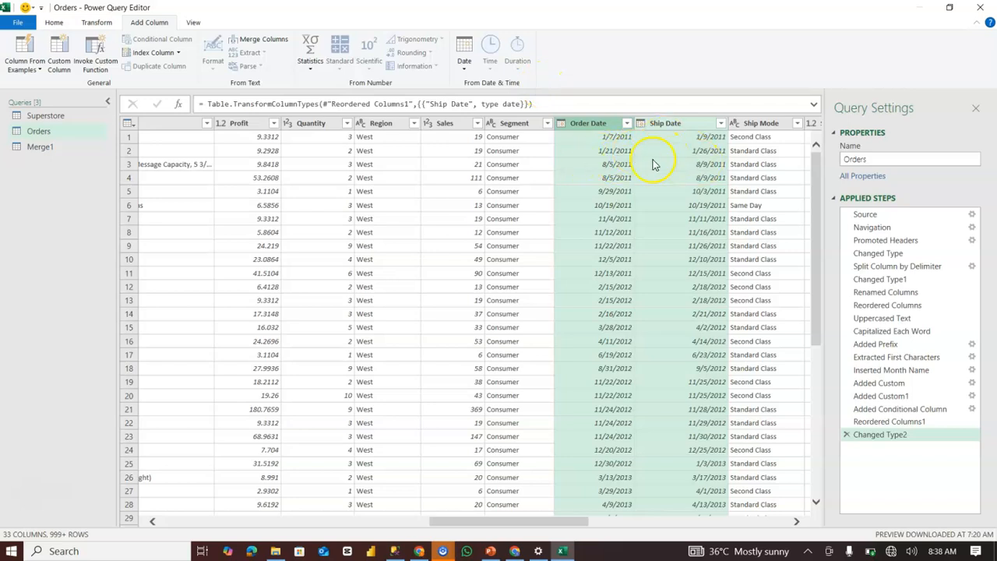
{"action": "left_click", "coordinate": [462, 61]}
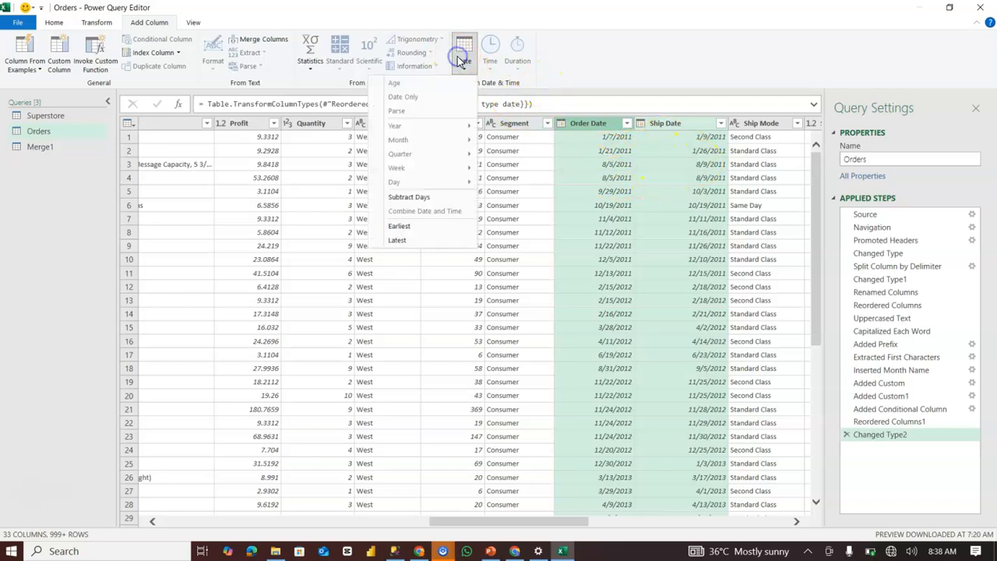
{"action": "left_click", "coordinate": [430, 198]}
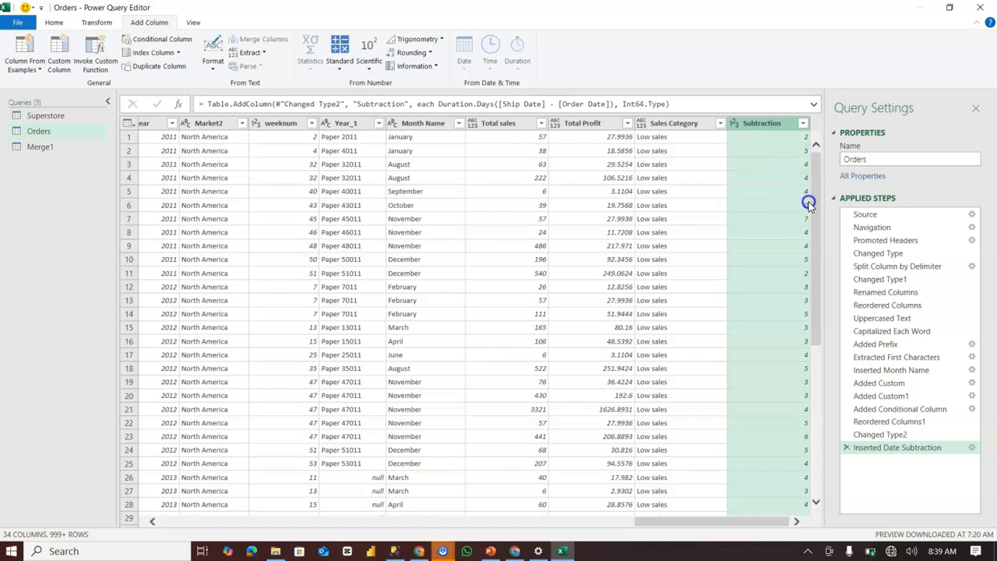
Select the First name and Last name columns of the Orders query together, with First name first.
{"action": "left_click_drag", "start_coordinate": [770, 521], "coordinate": [490, 521]}
{"action": "scroll", "coordinate": [468, 311], "scroll_direction": "left", "scroll_amount": 10}
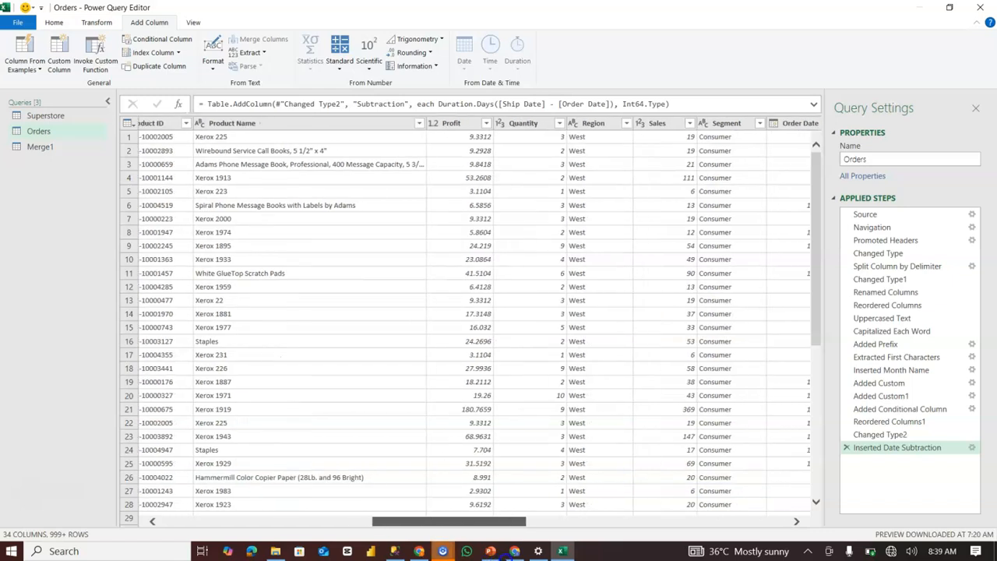
{"action": "scroll", "coordinate": [467, 311], "scroll_direction": "left", "scroll_amount": 3}
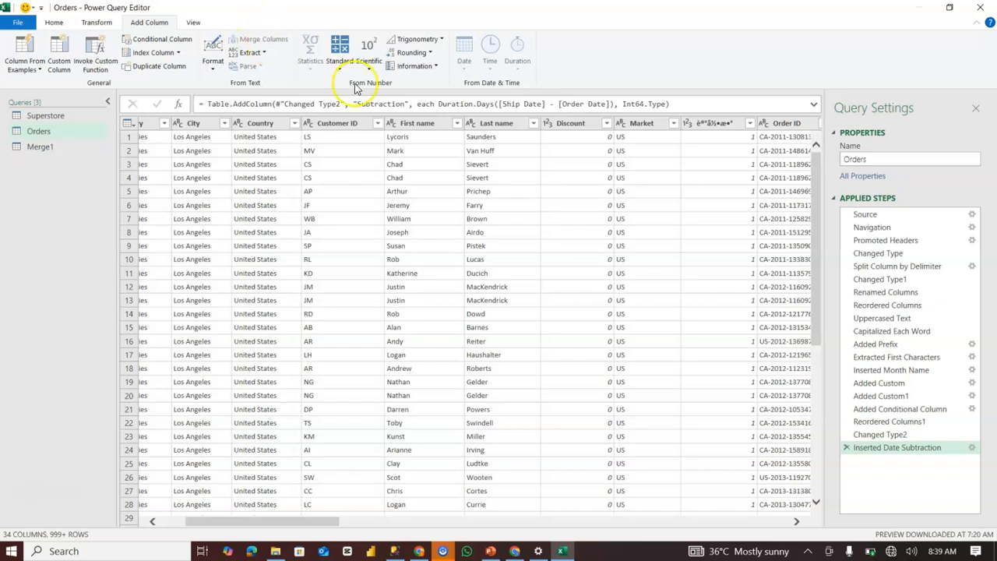
{"action": "left_click", "coordinate": [428, 123]}
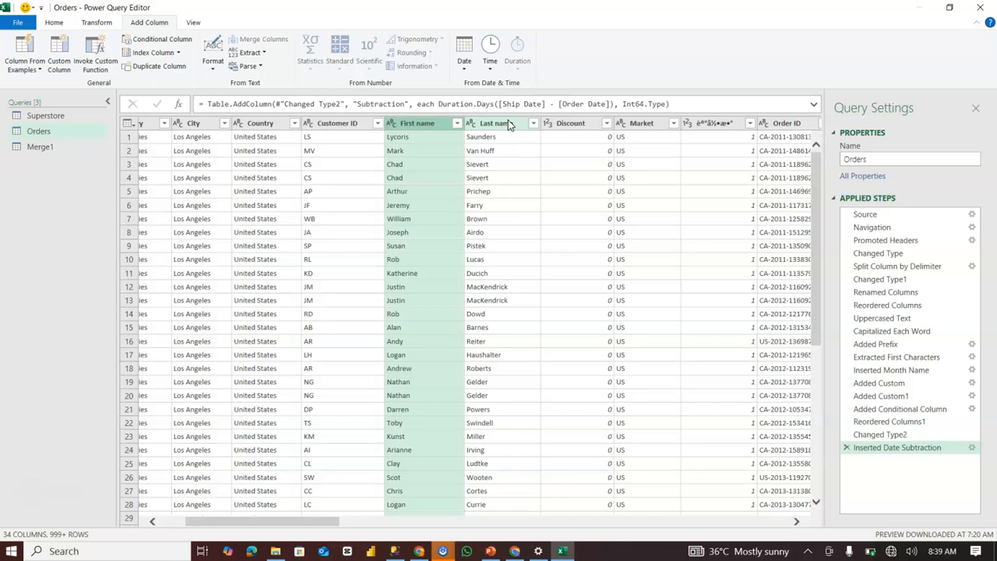
{"action": "left_click", "coordinate": [428, 130]}
{"action": "left_click", "coordinate": [510, 123], "text": "ctrl"}
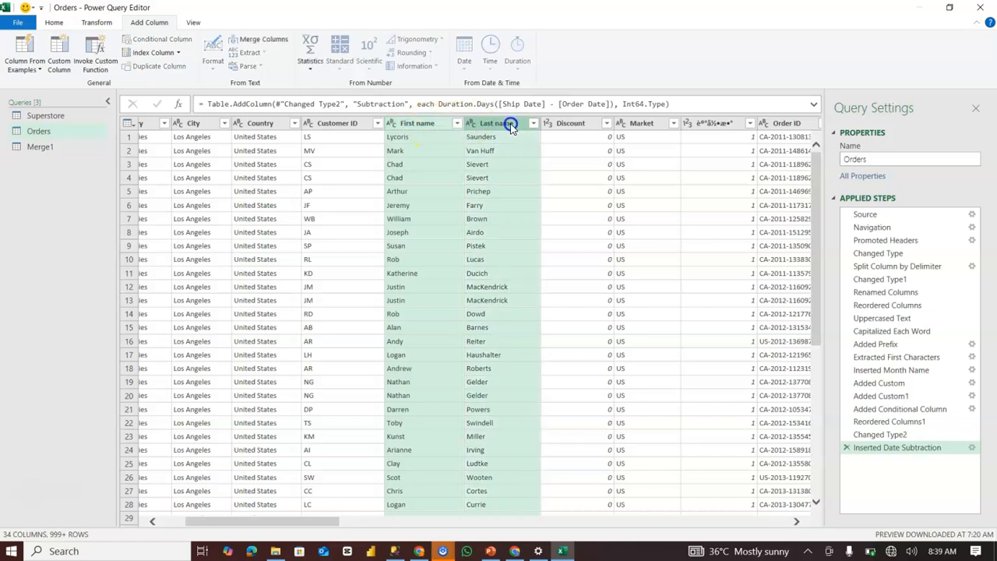
{"action": "left_click", "coordinate": [265, 39]}
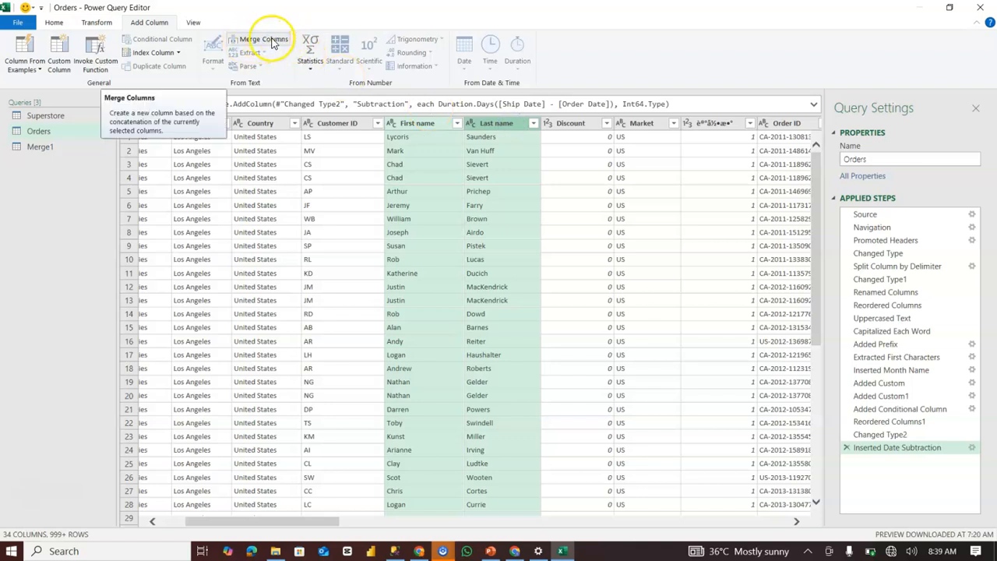
{"action": "left_click", "coordinate": [424, 123]}
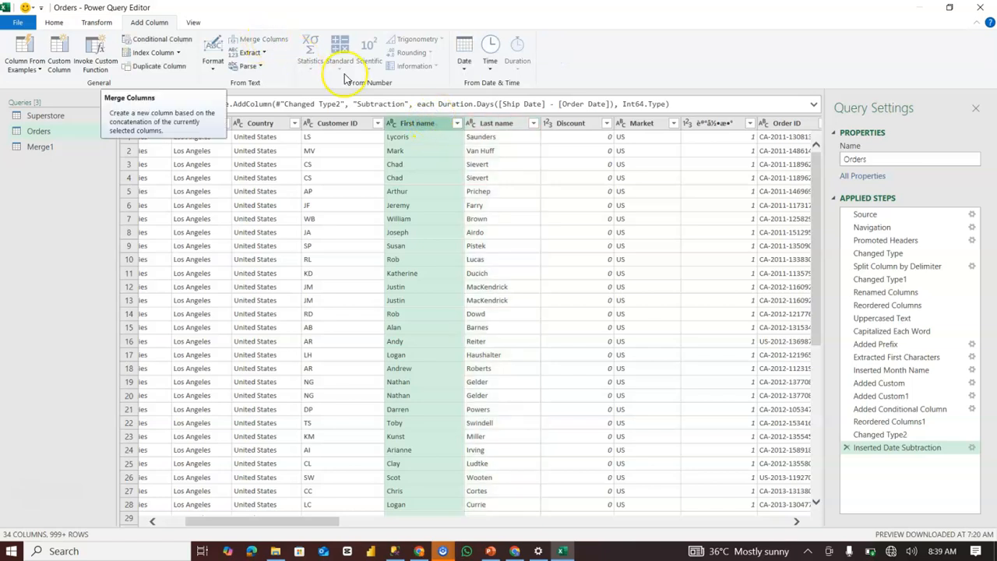
{"action": "left_click", "coordinate": [497, 124], "text": "ctrl"}
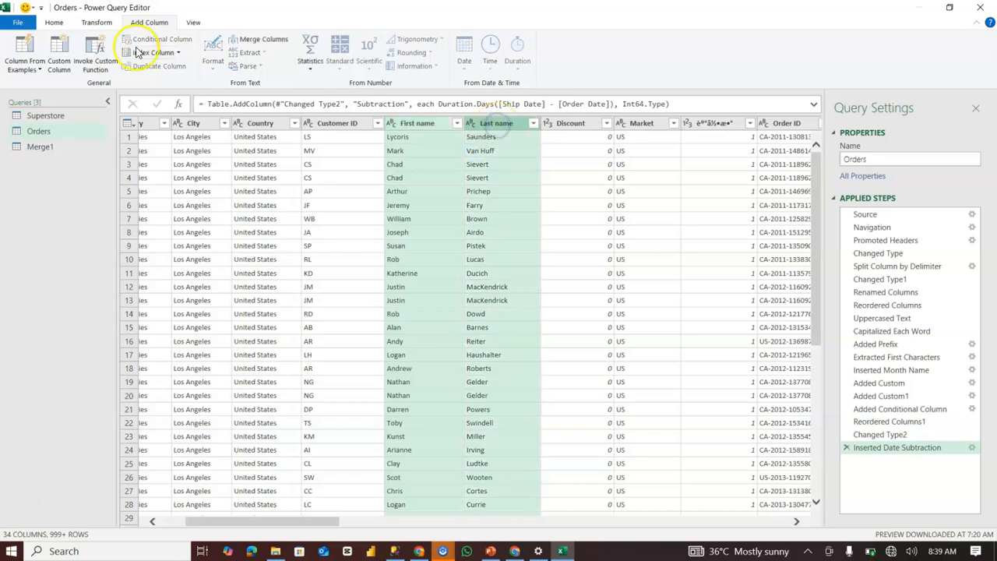
Merge the selected name columns in place into one column named "Full name", with Space as the separator.
{"action": "left_click", "coordinate": [96, 21]}
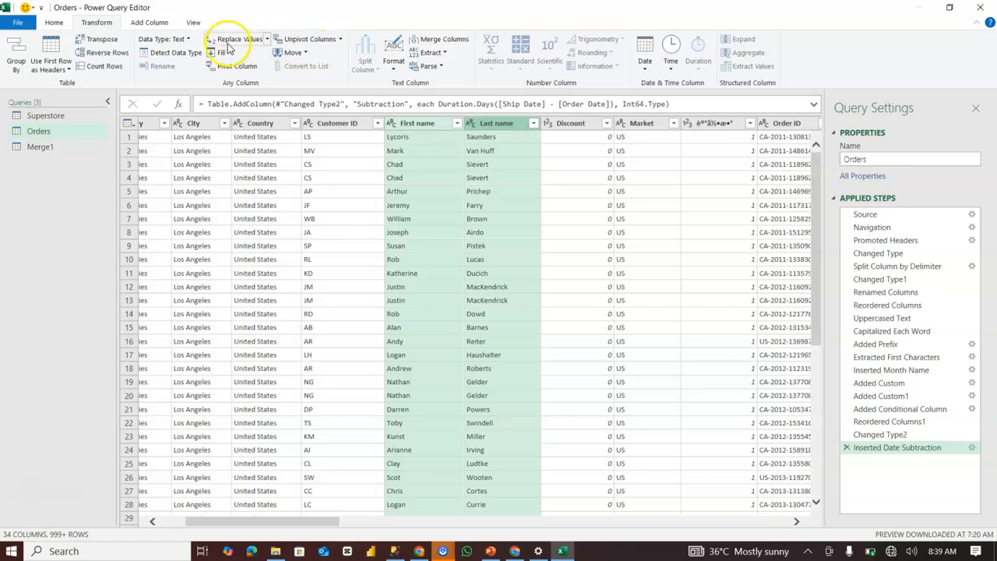
{"action": "left_click", "coordinate": [436, 40]}
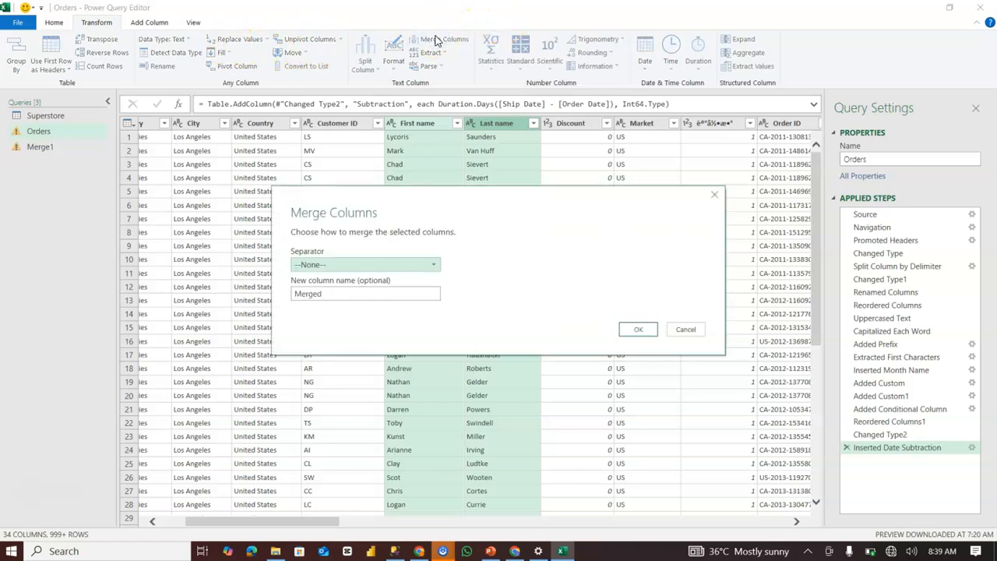
{"action": "left_click", "coordinate": [343, 266]}
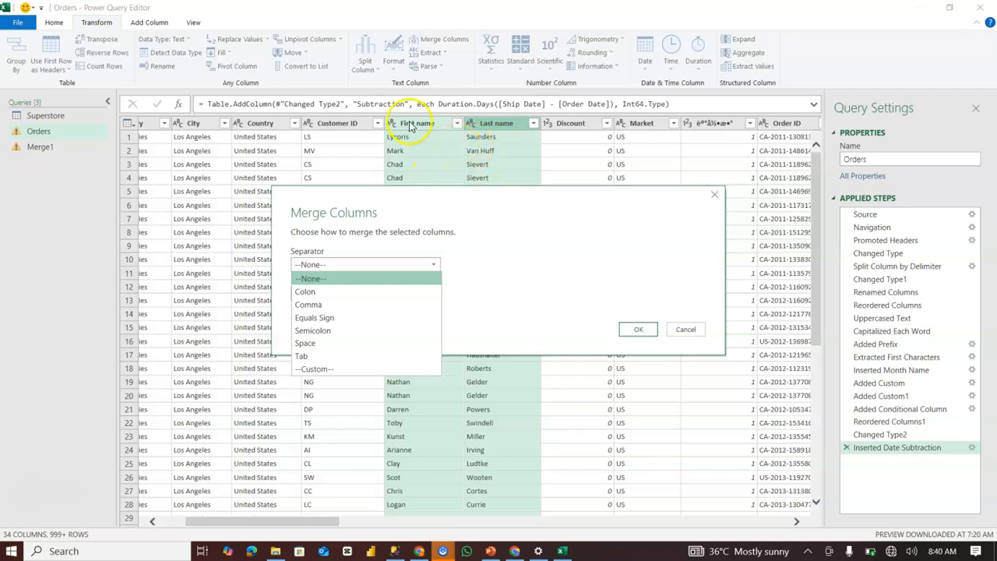
{"action": "left_click", "coordinate": [324, 346]}
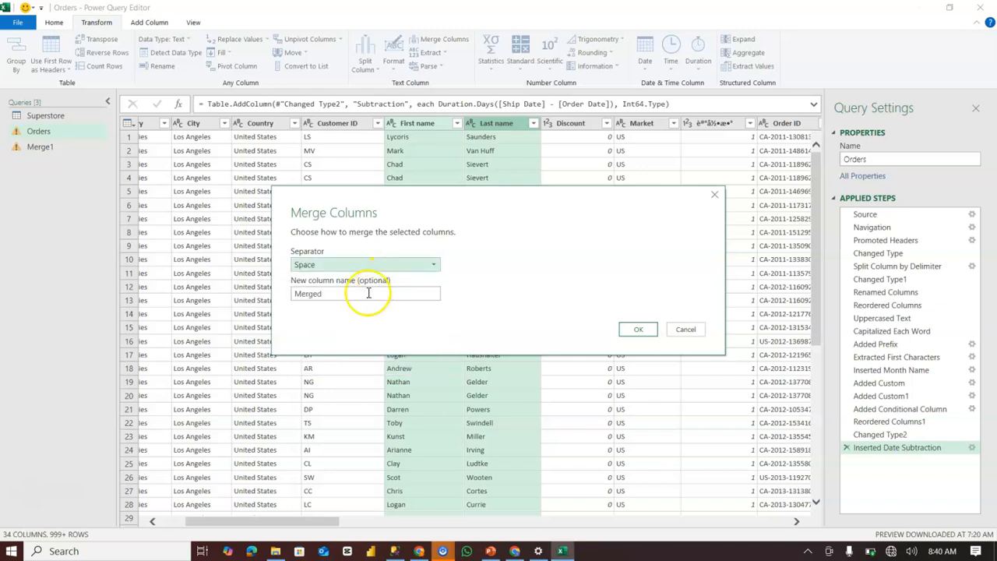
{"action": "left_click", "coordinate": [329, 295]}
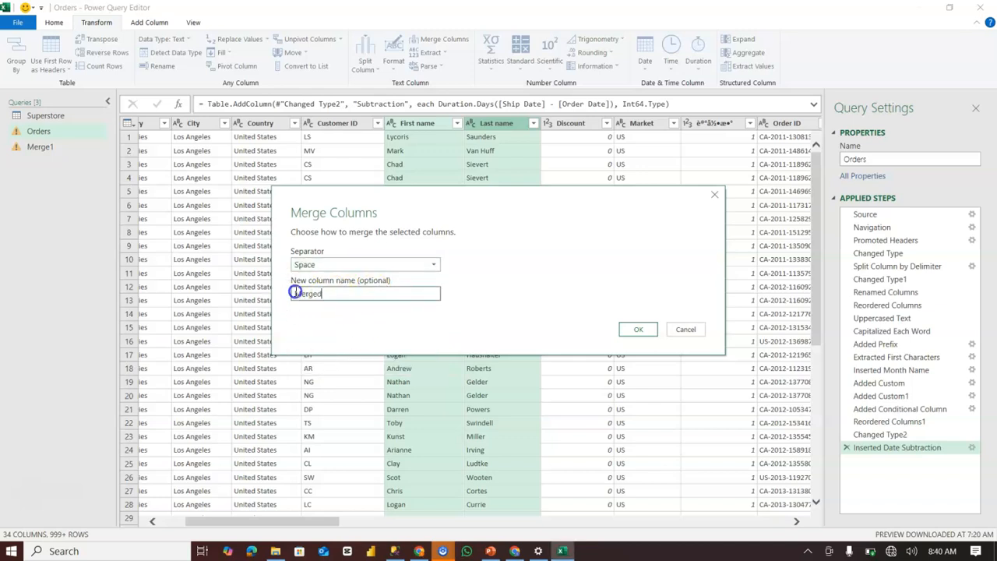
{"action": "left_click_drag", "start_coordinate": [335, 293], "coordinate": [278, 296]}
{"action": "type", "text": "Full anme"}
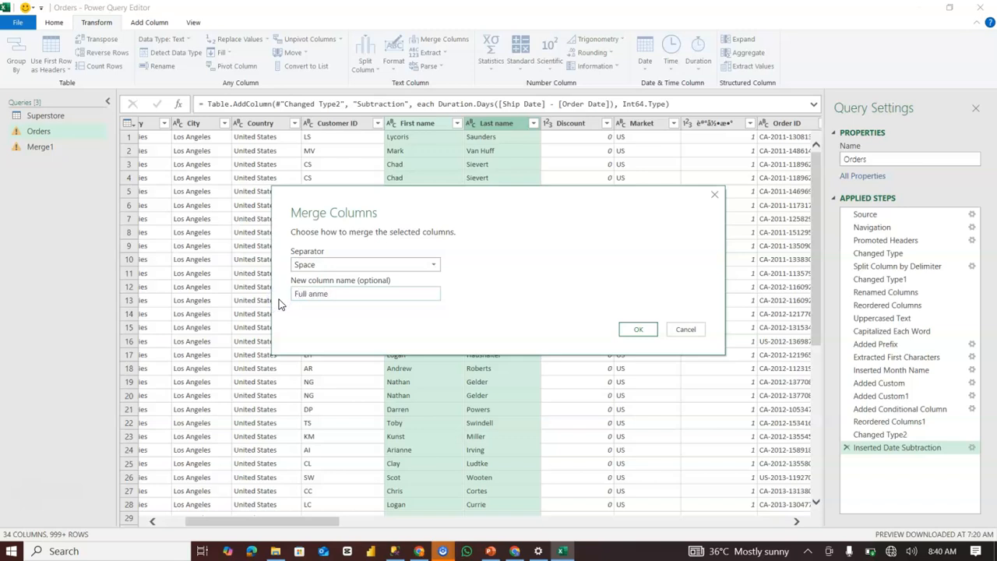
{"action": "key", "text": "BackSpace"}
{"action": "key", "text": "BackSpace"}
{"action": "key", "text": "BackSpace"}
{"action": "type", "text": "name"}
{"action": "left_click", "coordinate": [637, 329]}
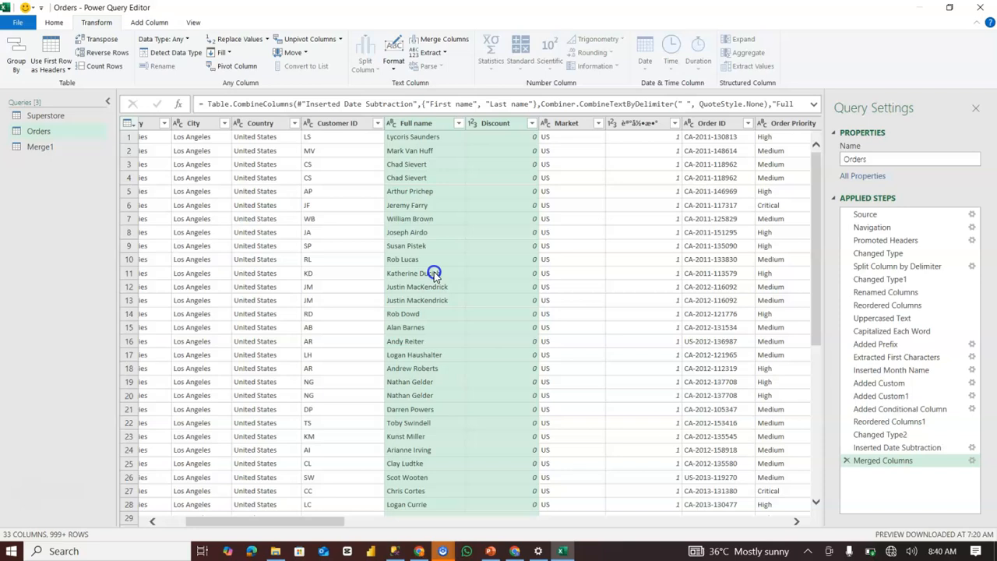
Close the query editor and load the queries into the workbook, dismiss the workbook queries list, and look through the loaded Merge1 table.
{"action": "left_click", "coordinate": [67, 26]}
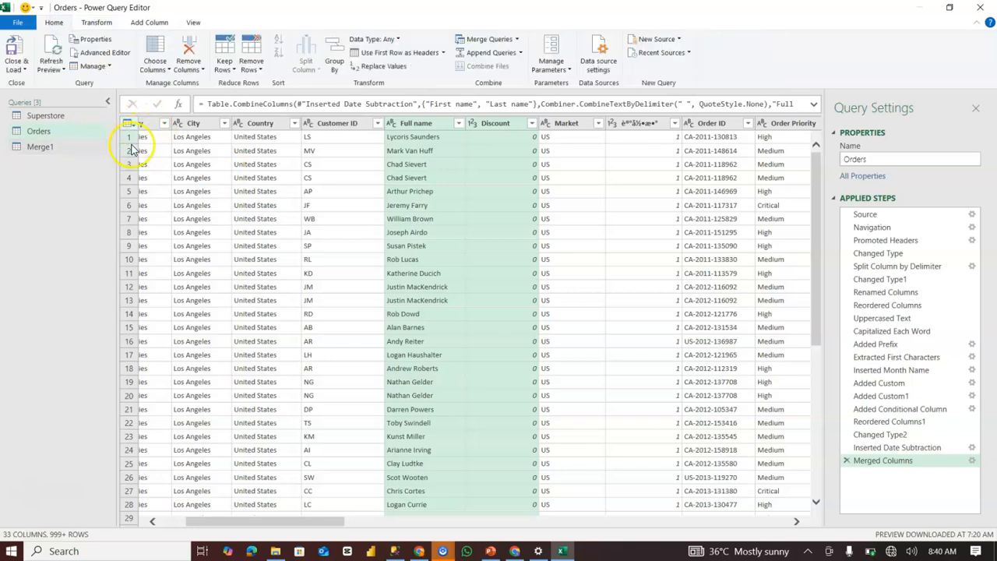
{"action": "left_click", "coordinate": [17, 53]}
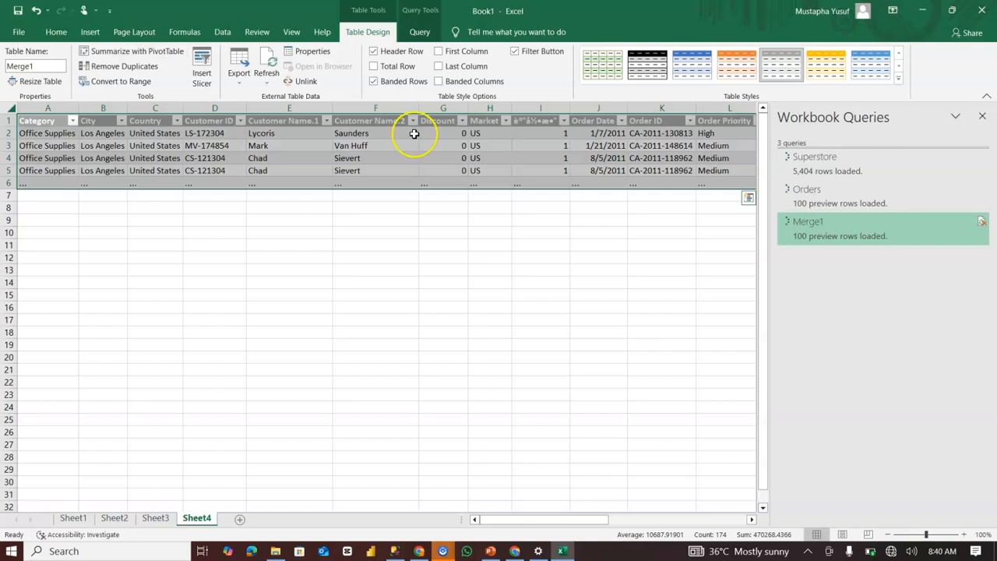
{"action": "left_click", "coordinate": [853, 174]}
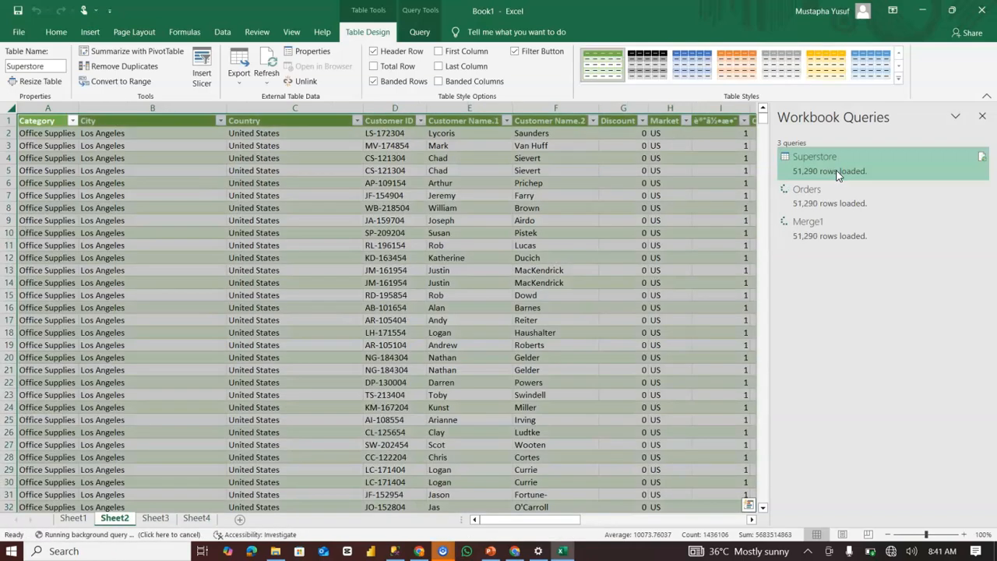
{"action": "mouse_move", "coordinate": [838, 176]}
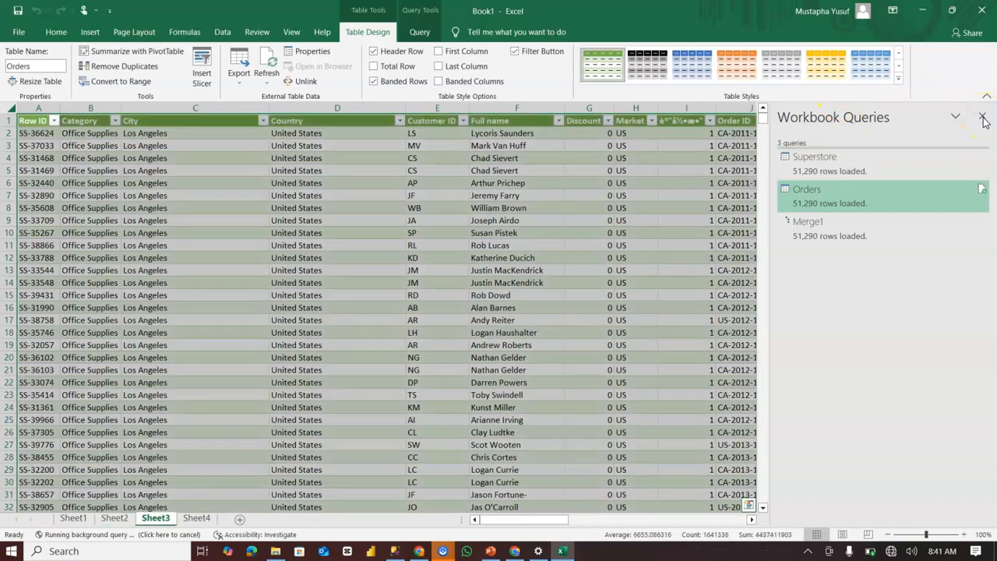
{"action": "left_click", "coordinate": [983, 118]}
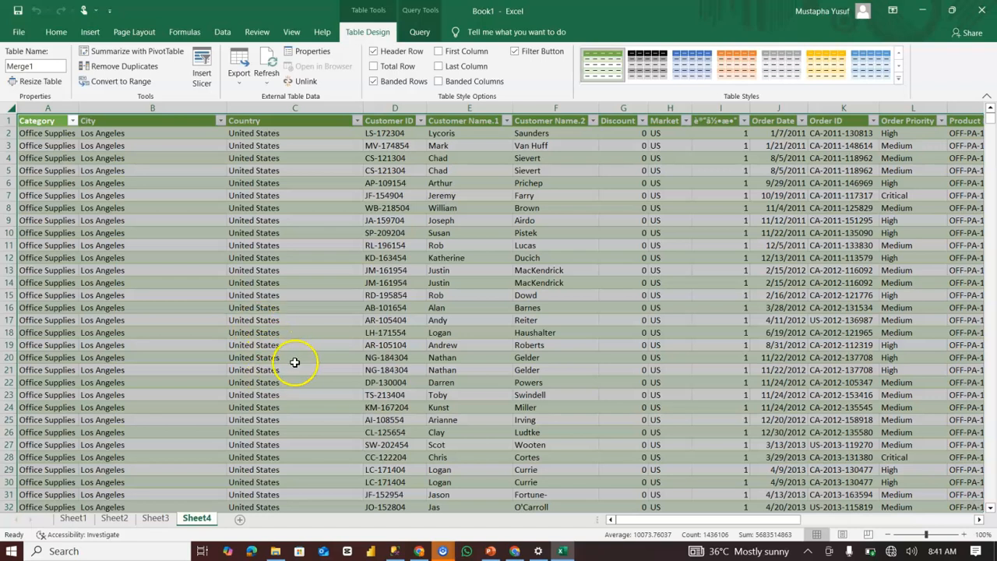
{"action": "scroll", "coordinate": [296, 361], "scroll_direction": "down", "scroll_amount": 20}
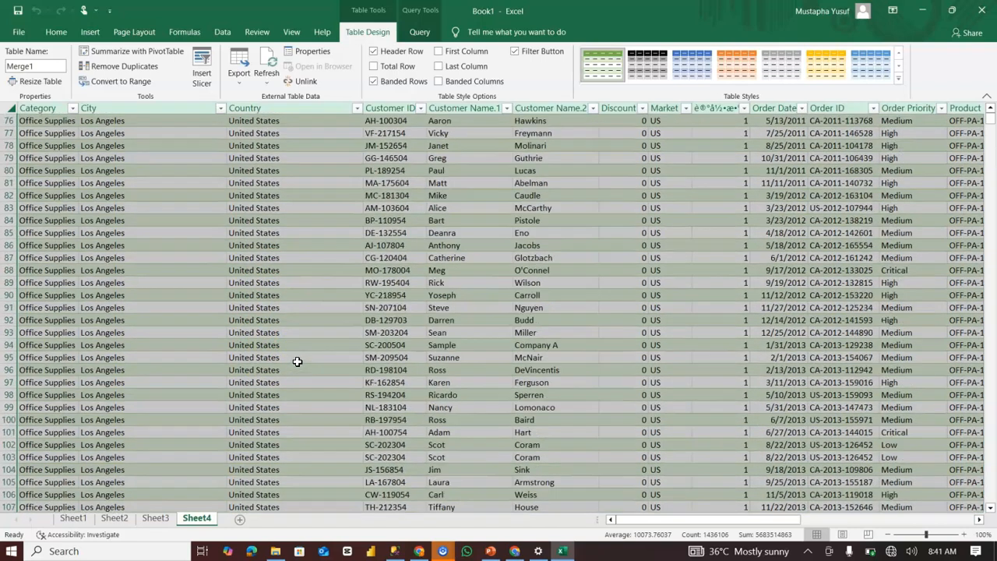
{"action": "scroll", "coordinate": [297, 361], "scroll_direction": "up", "scroll_amount": 16}
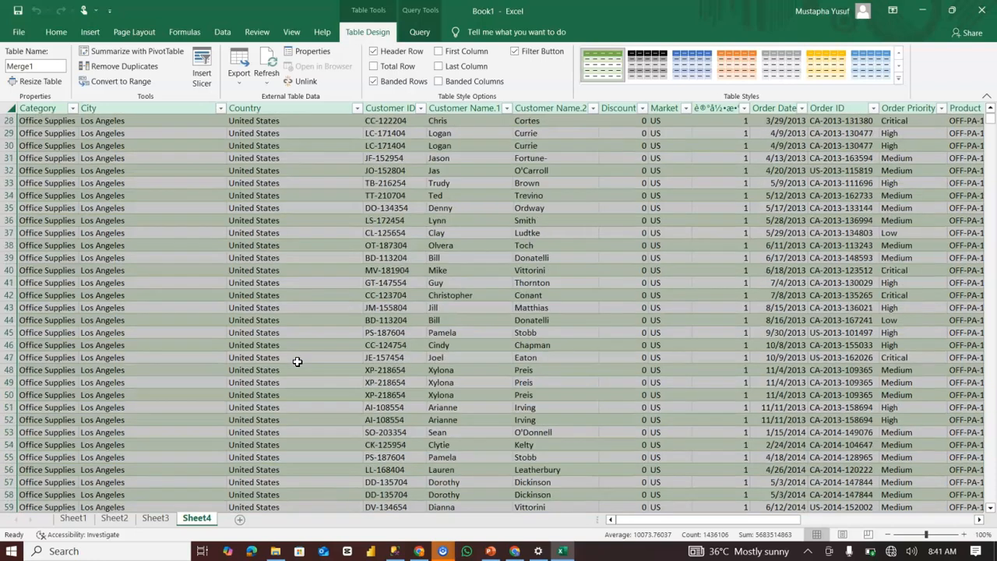